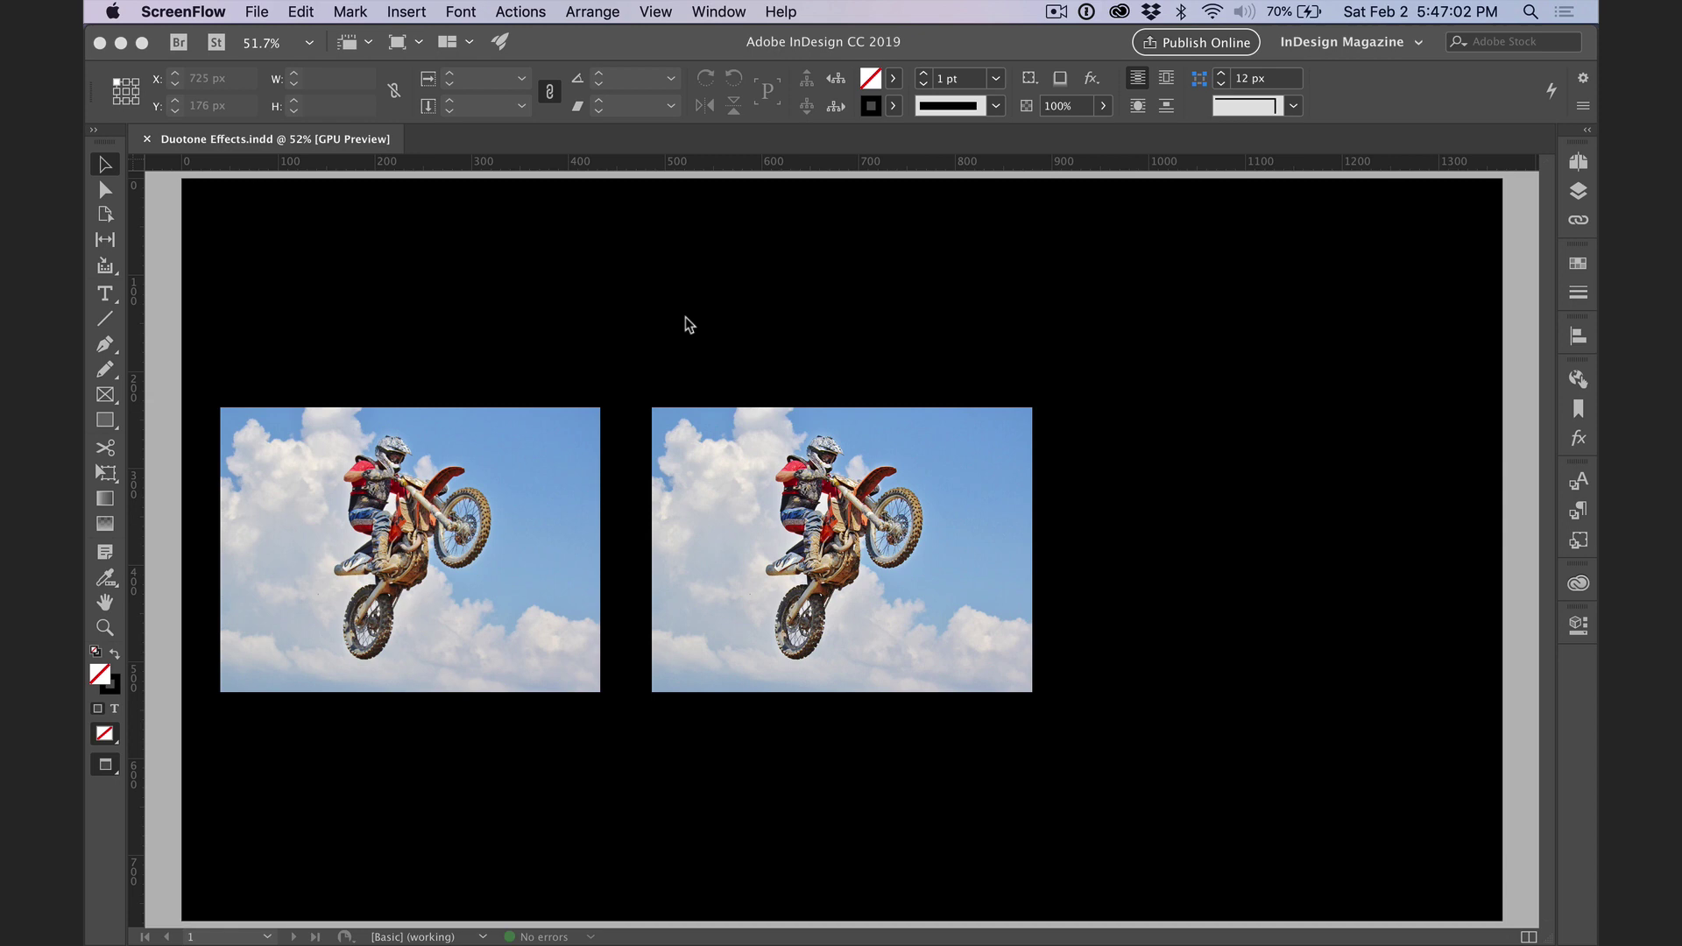
- Select the right motocross photo, zoom to 100%, and fill its frame with the Brown swatch
left_click(711, 482)
left_click(712, 482)
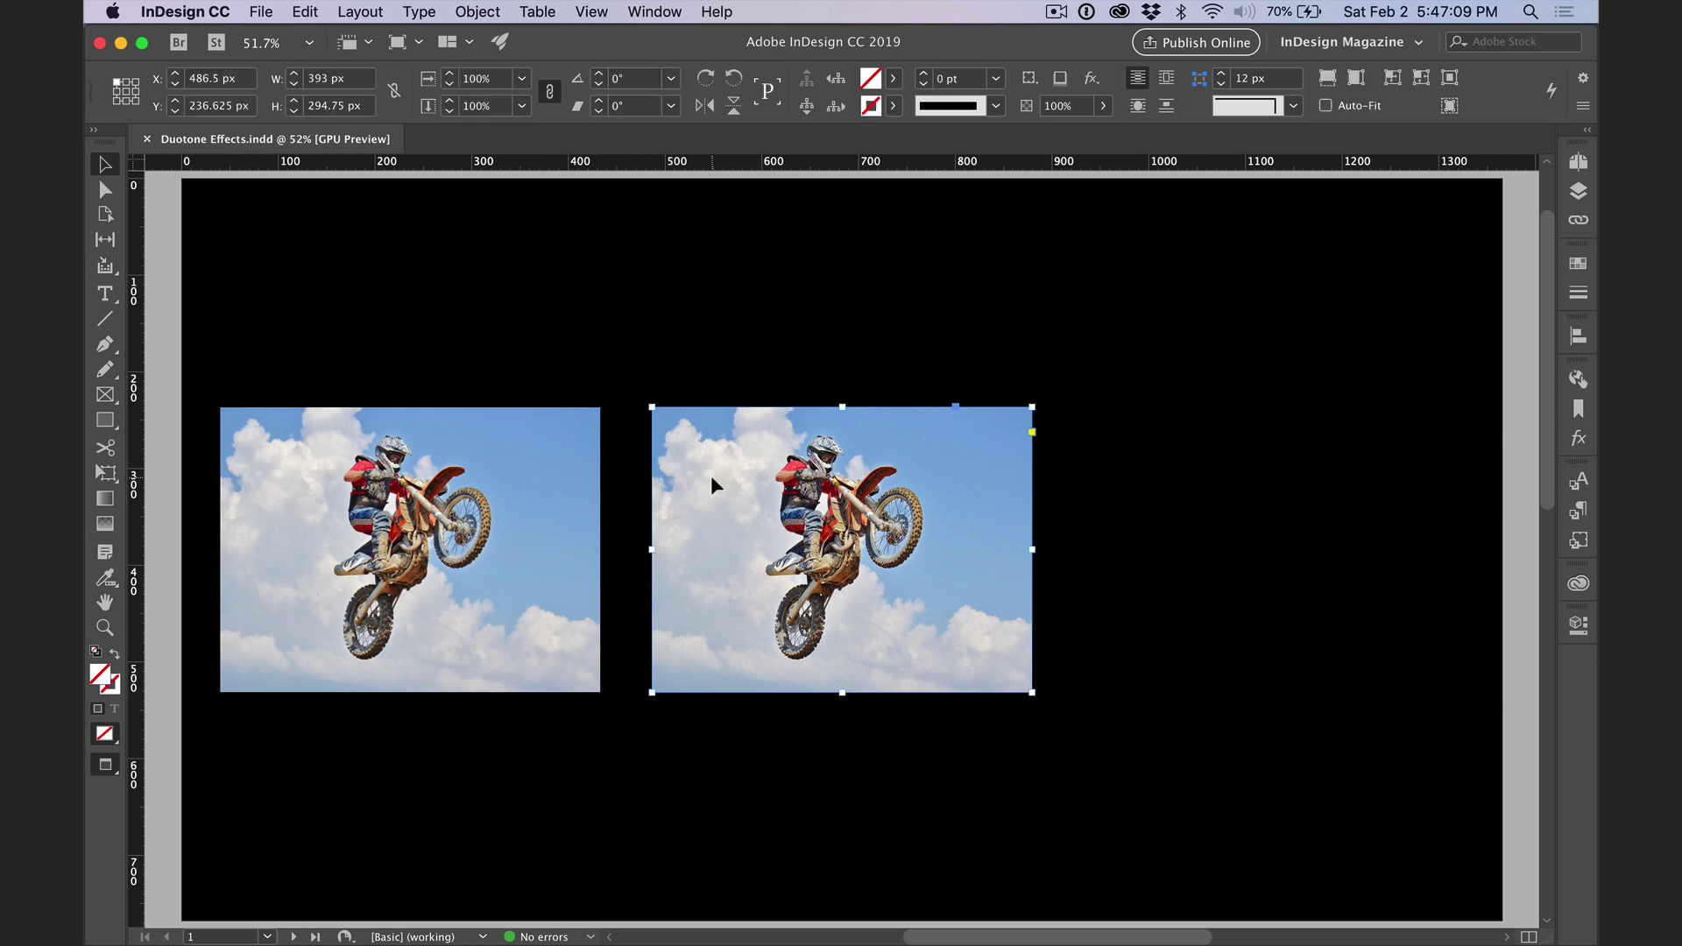
key("super+1")
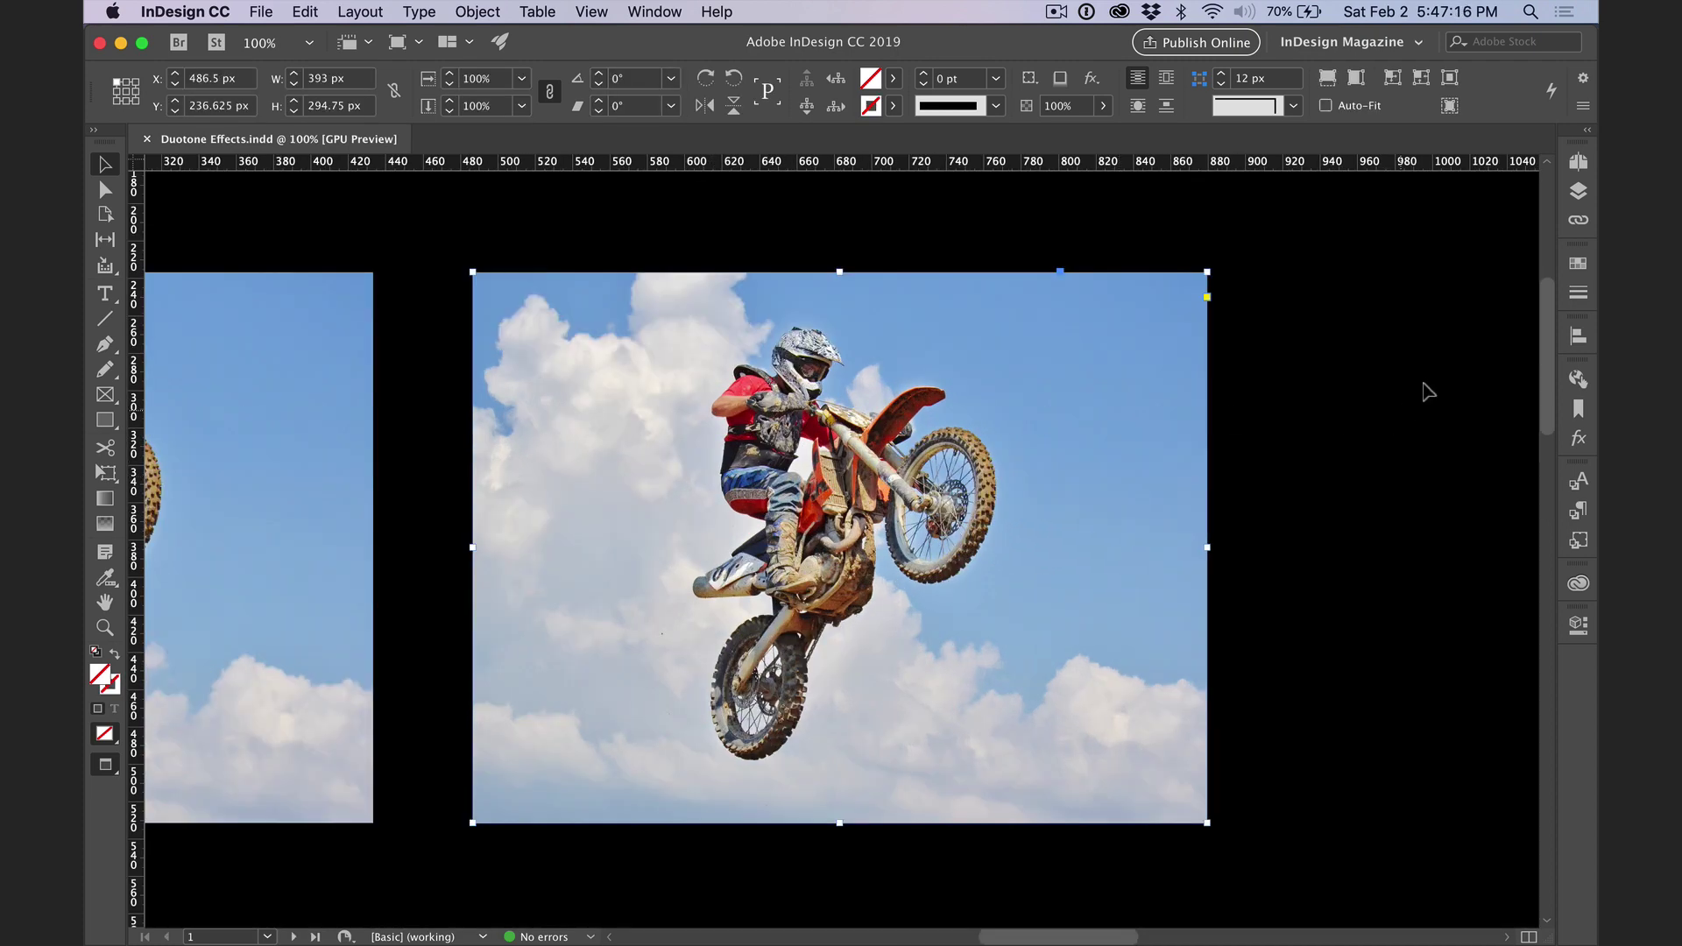
left_click(1578, 265)
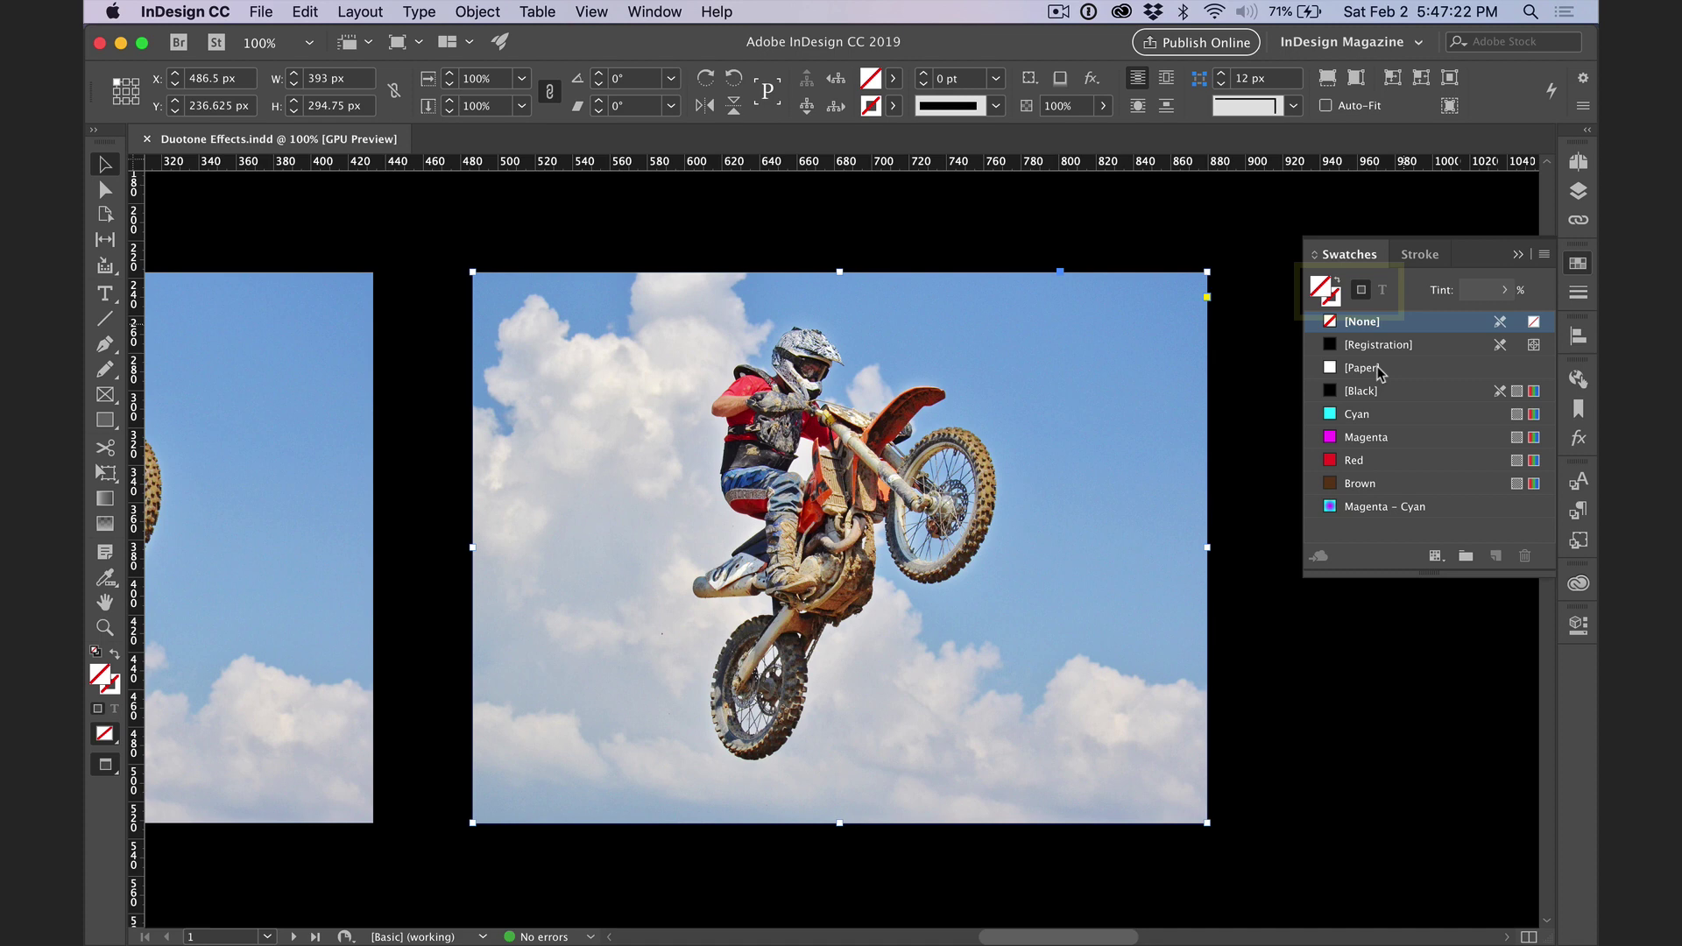
left_click(1400, 484)
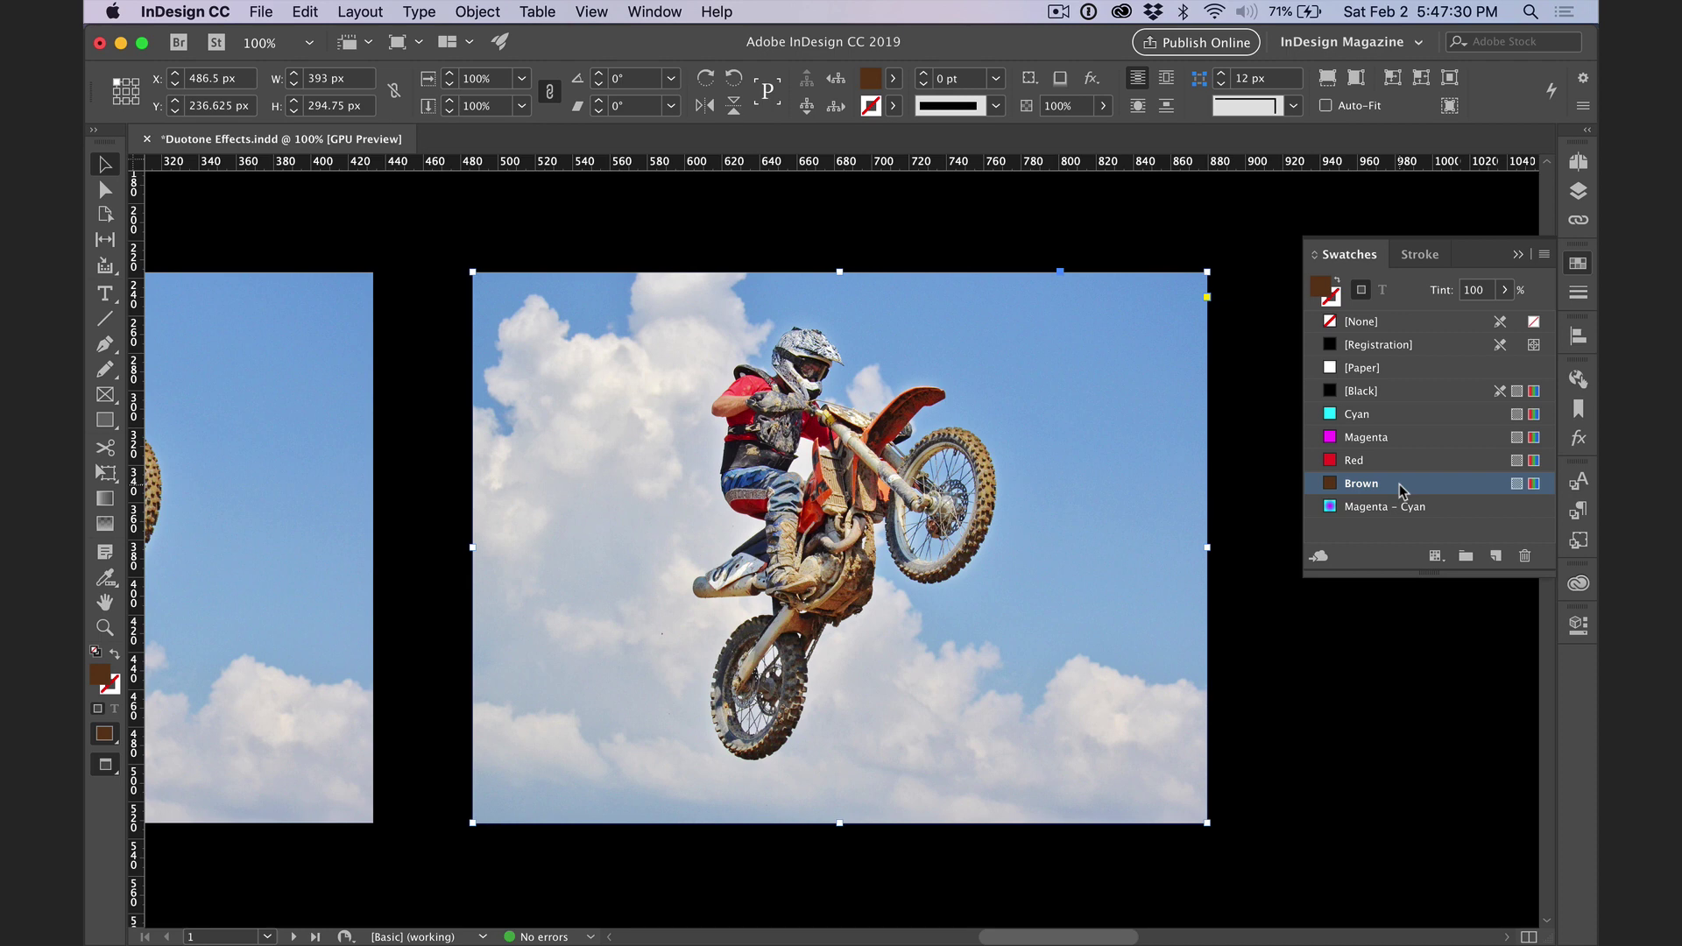
double_click(878, 431)
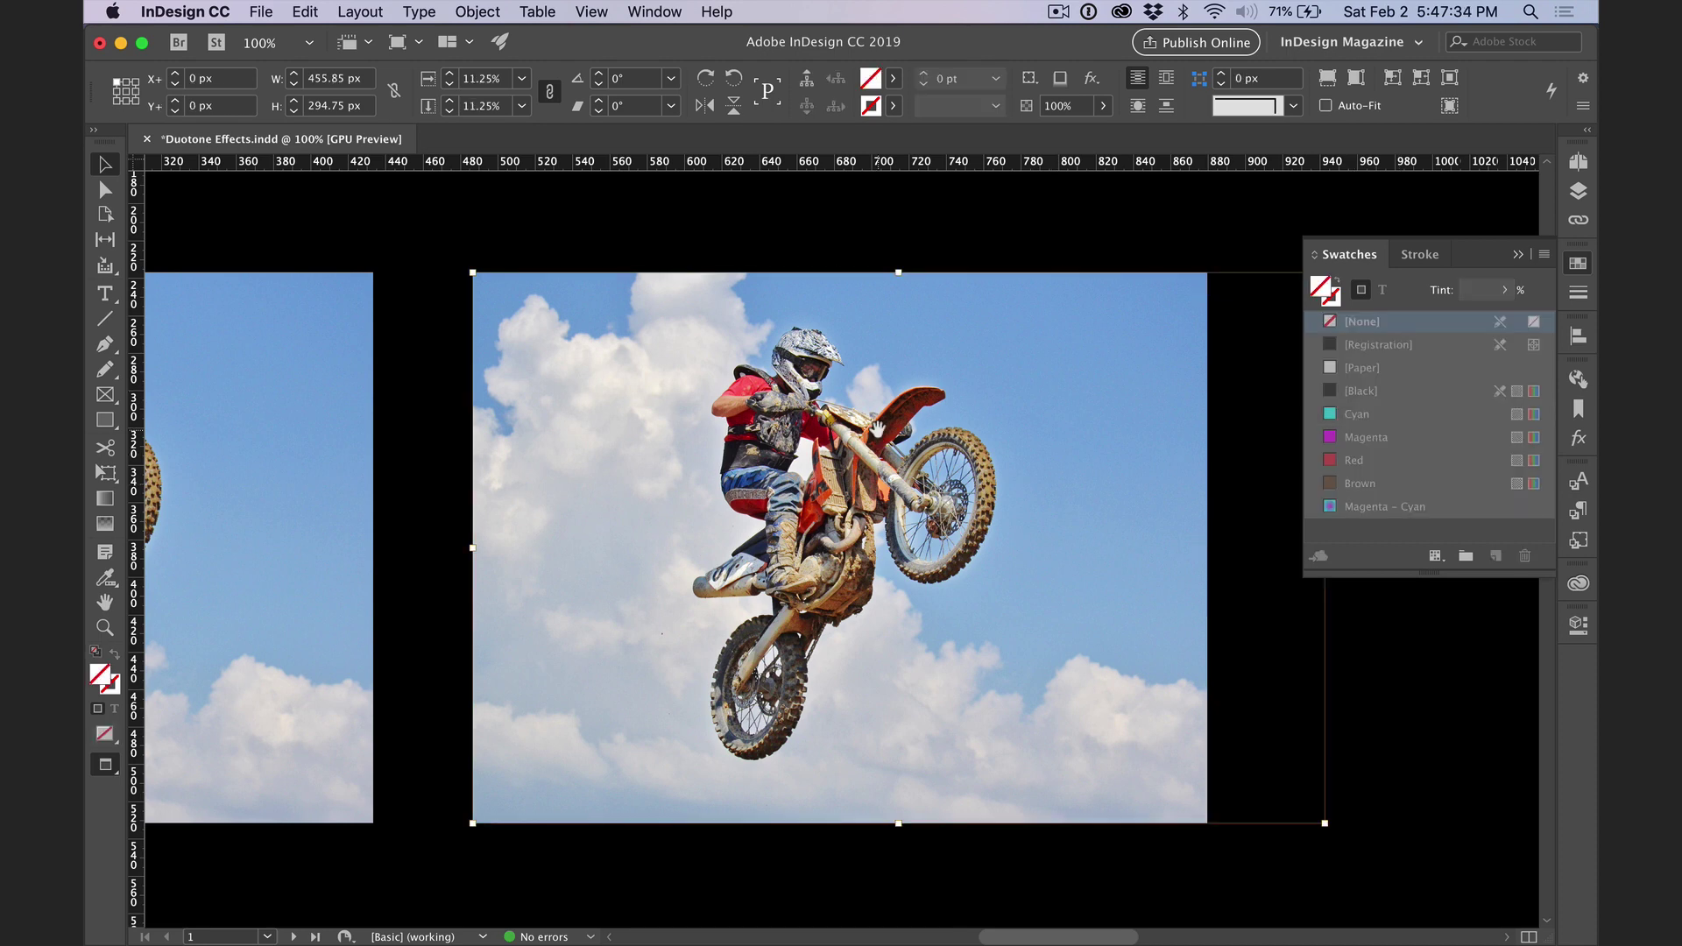
left_click_drag(757, 385, 875, 532)
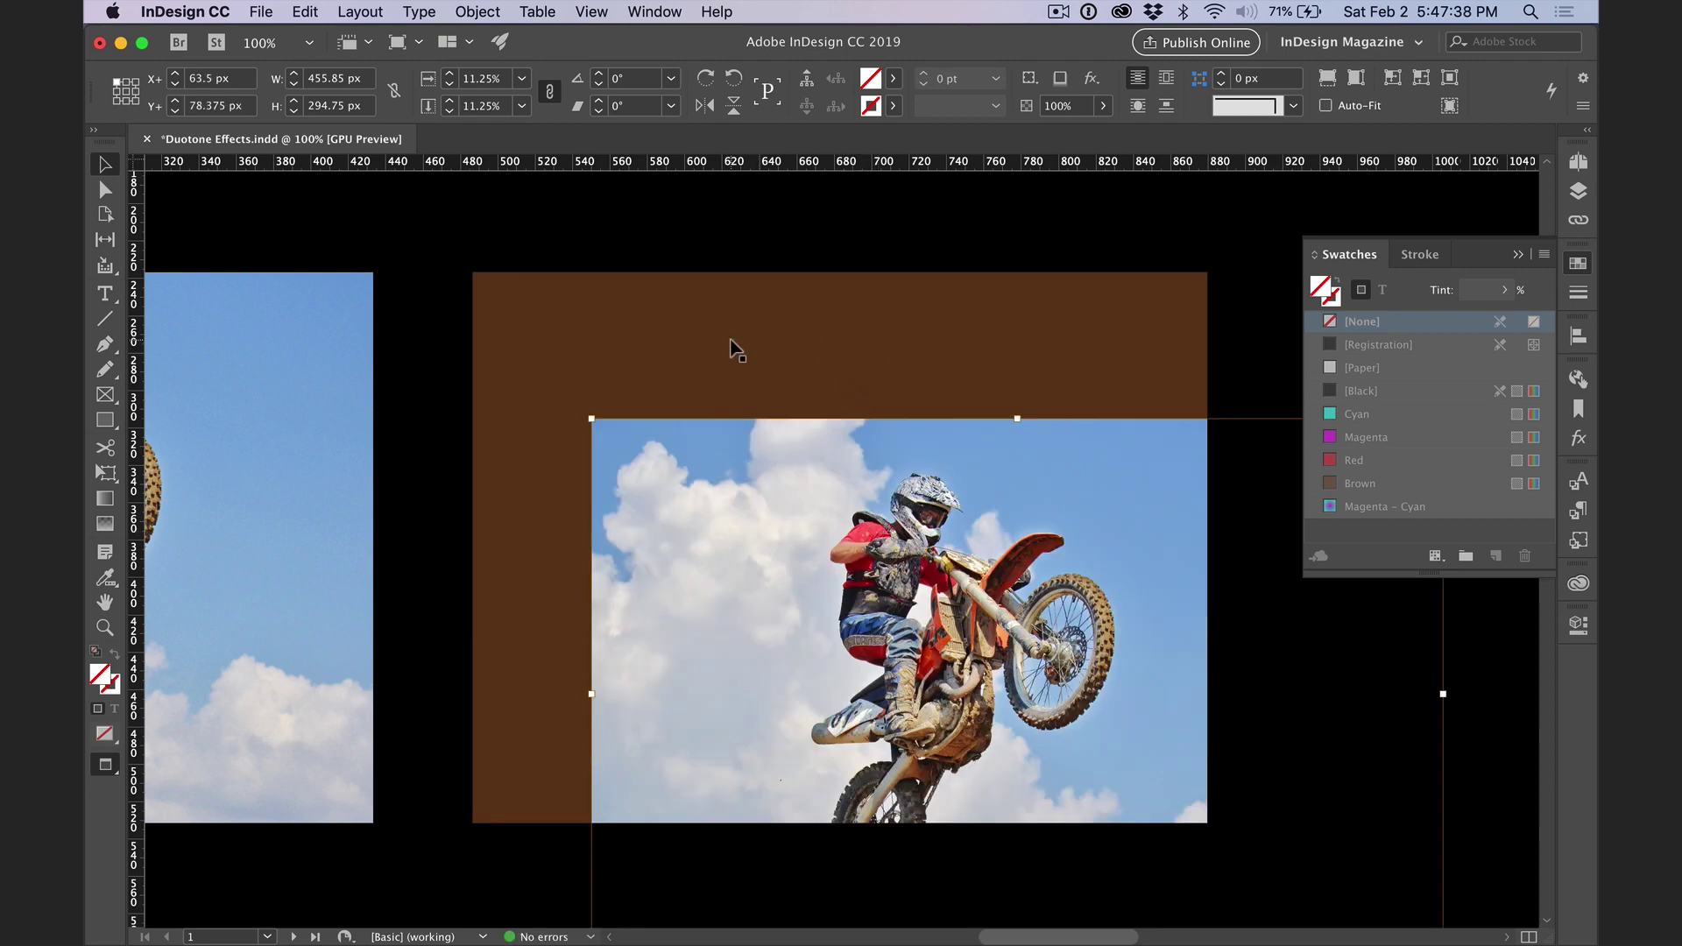
key("super+z")
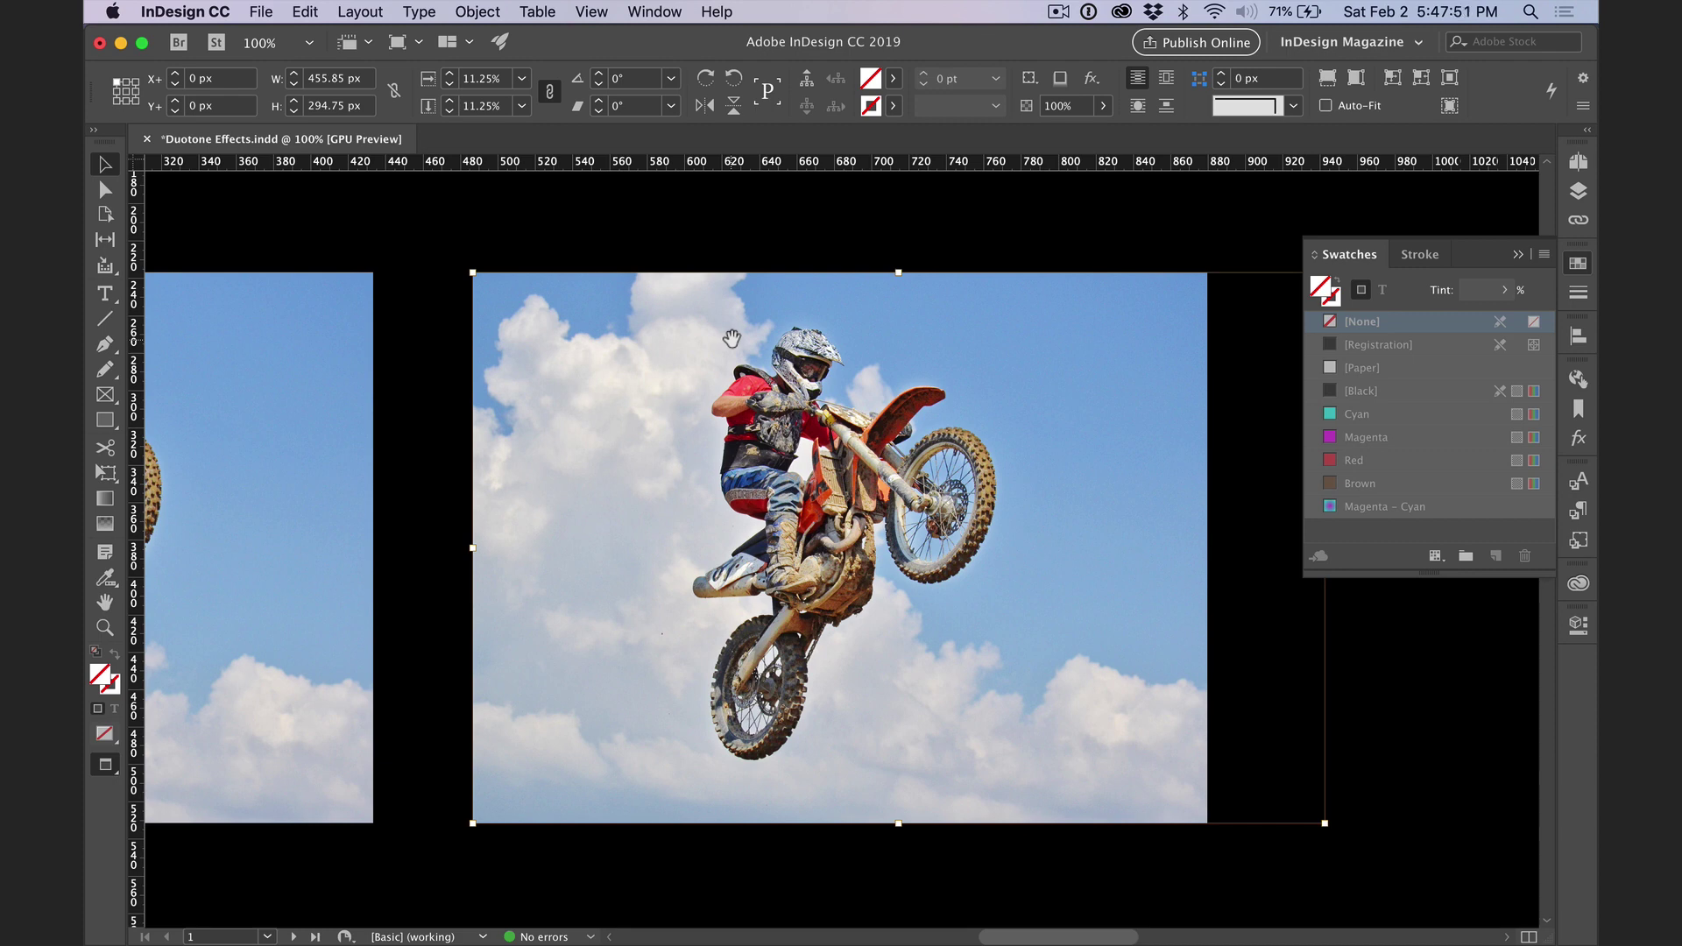
- Set the right photo's image blend mode to Luminosity in the Effects panel
left_click(1577, 440)
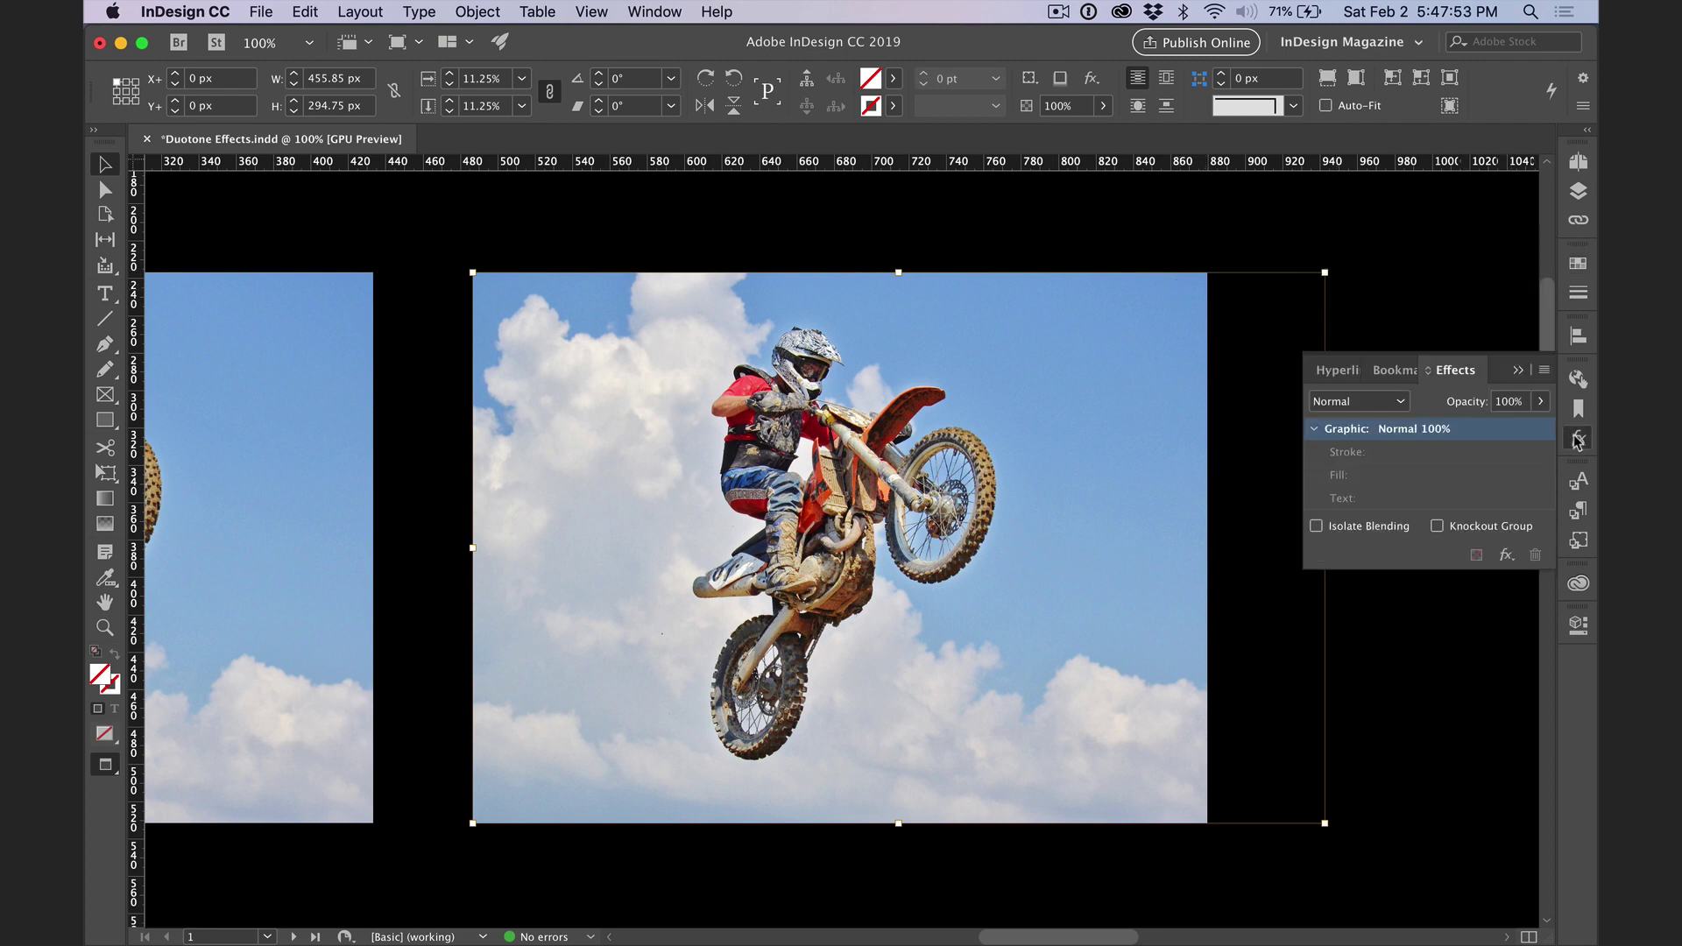
left_click(1402, 402)
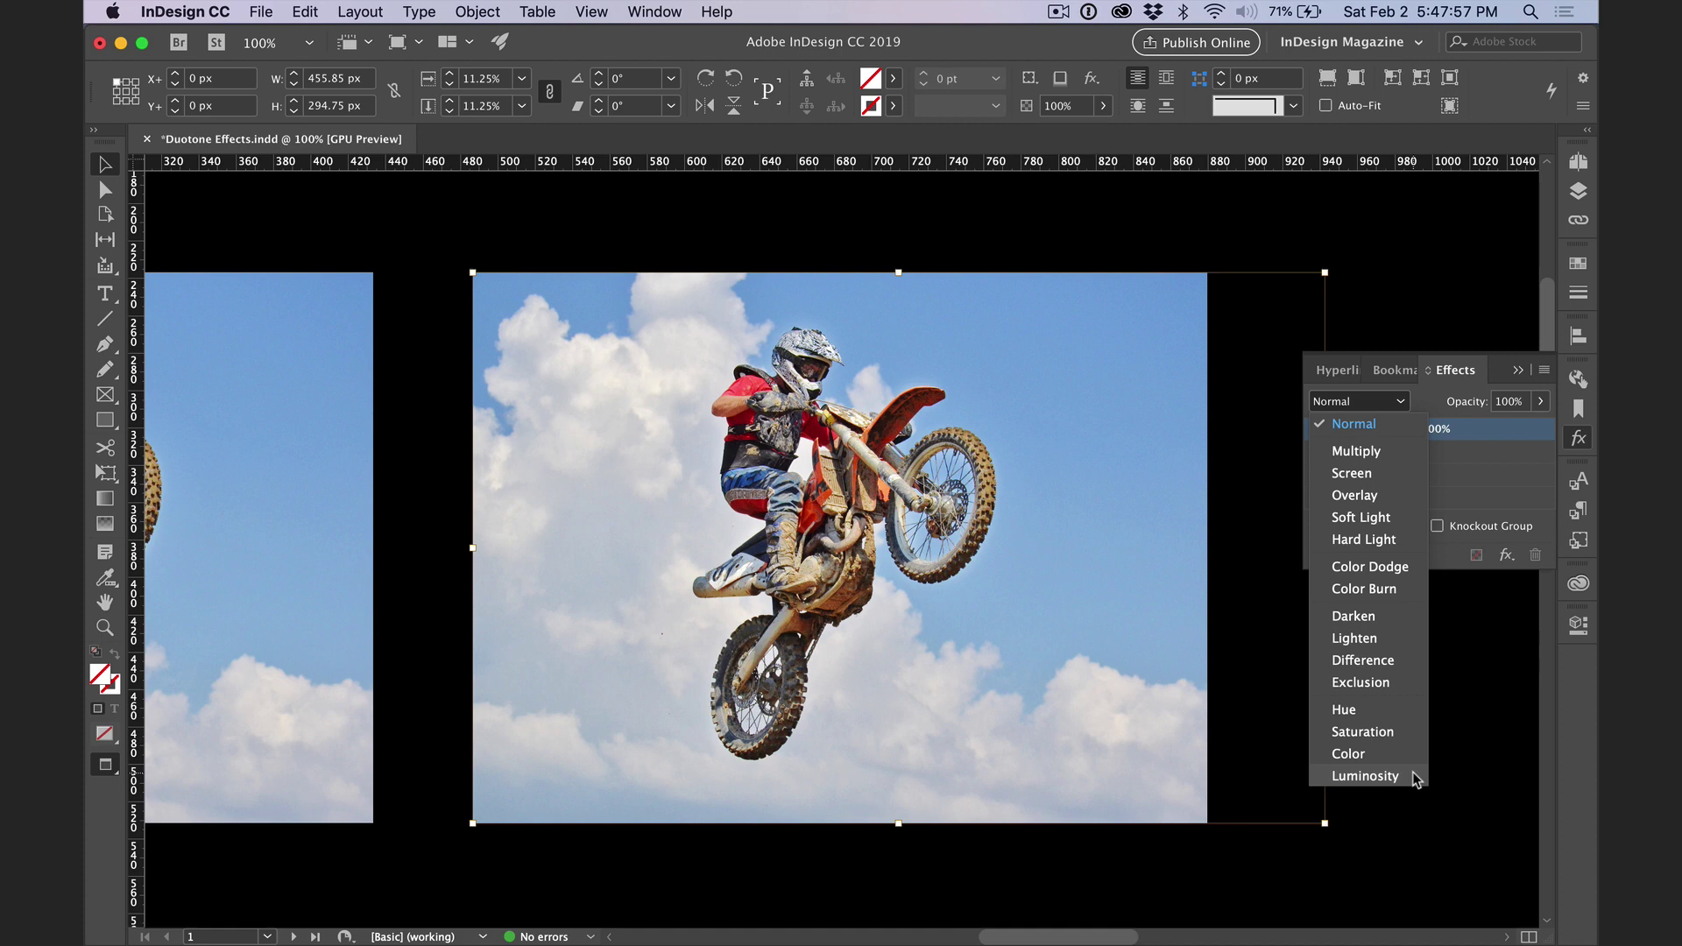
left_click(1365, 776)
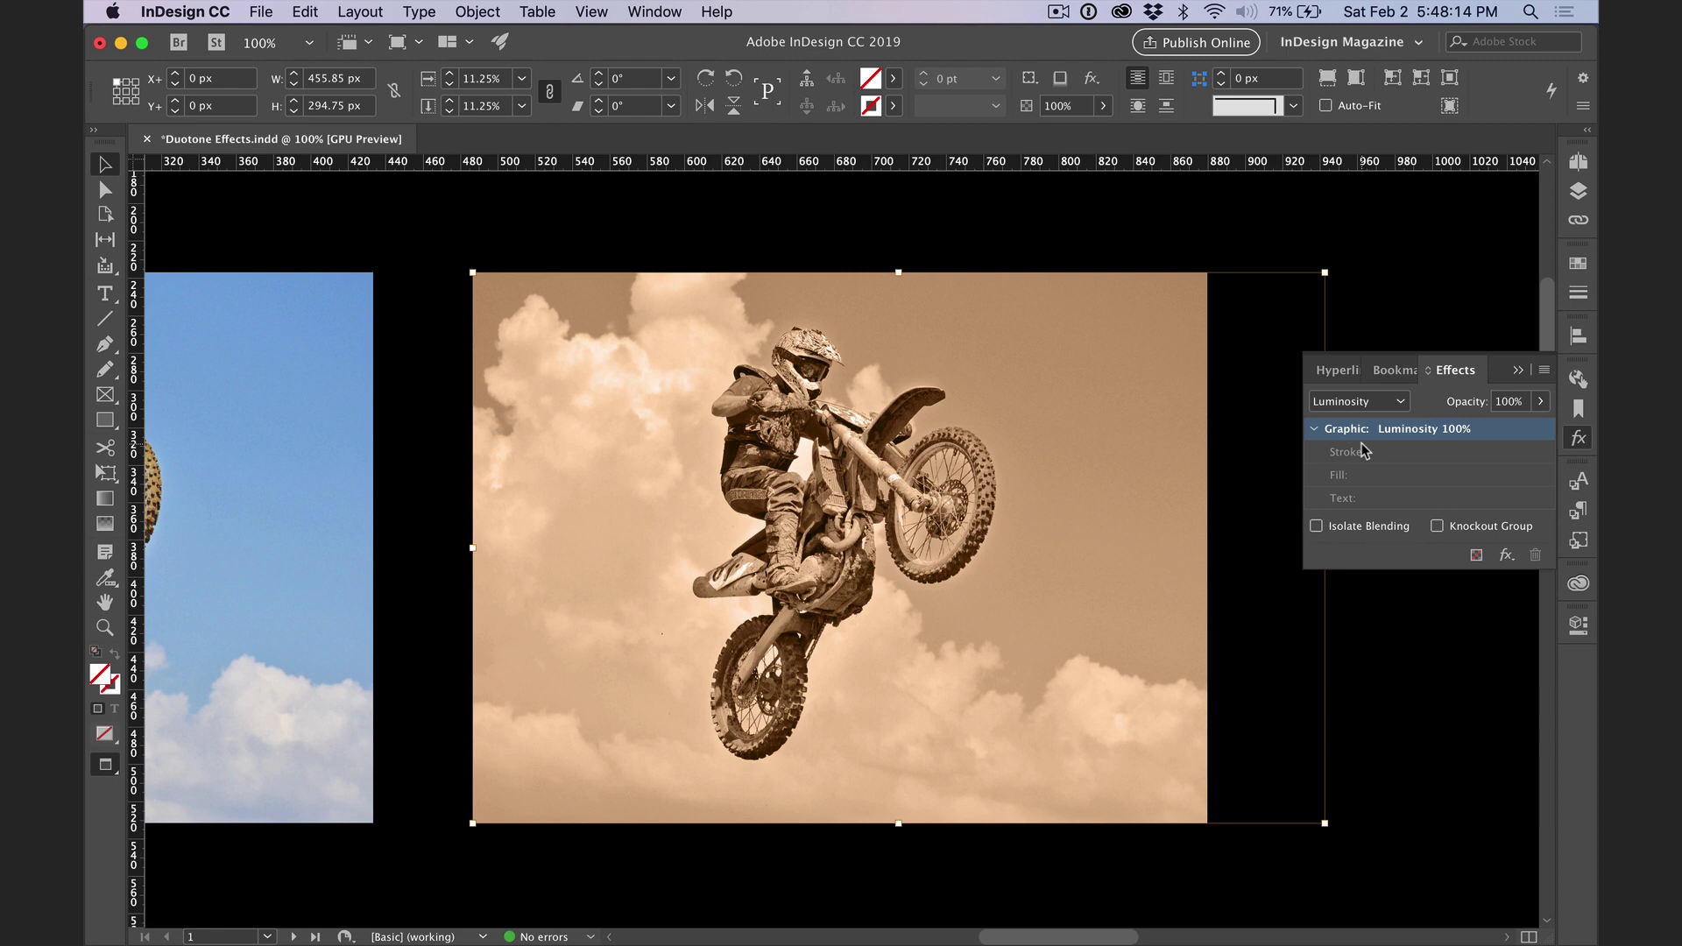
- Try Cyan, Magenta and Red fills on the right photo's frame, then return it to Brown
left_click(989, 390)
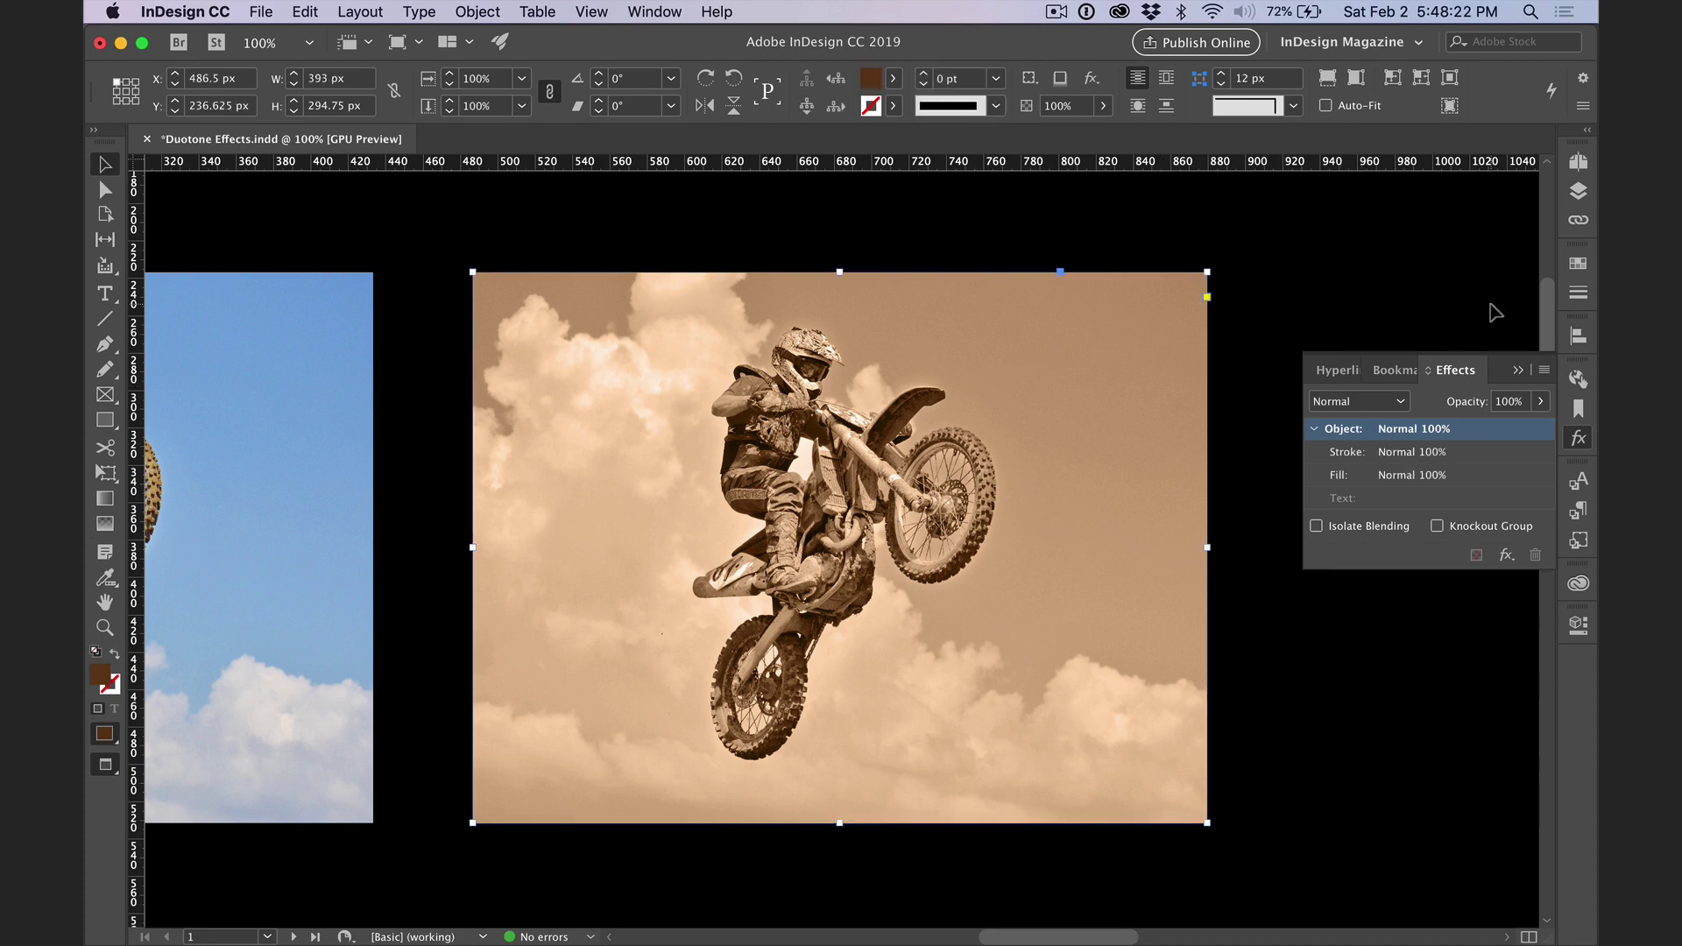
left_click(1576, 268)
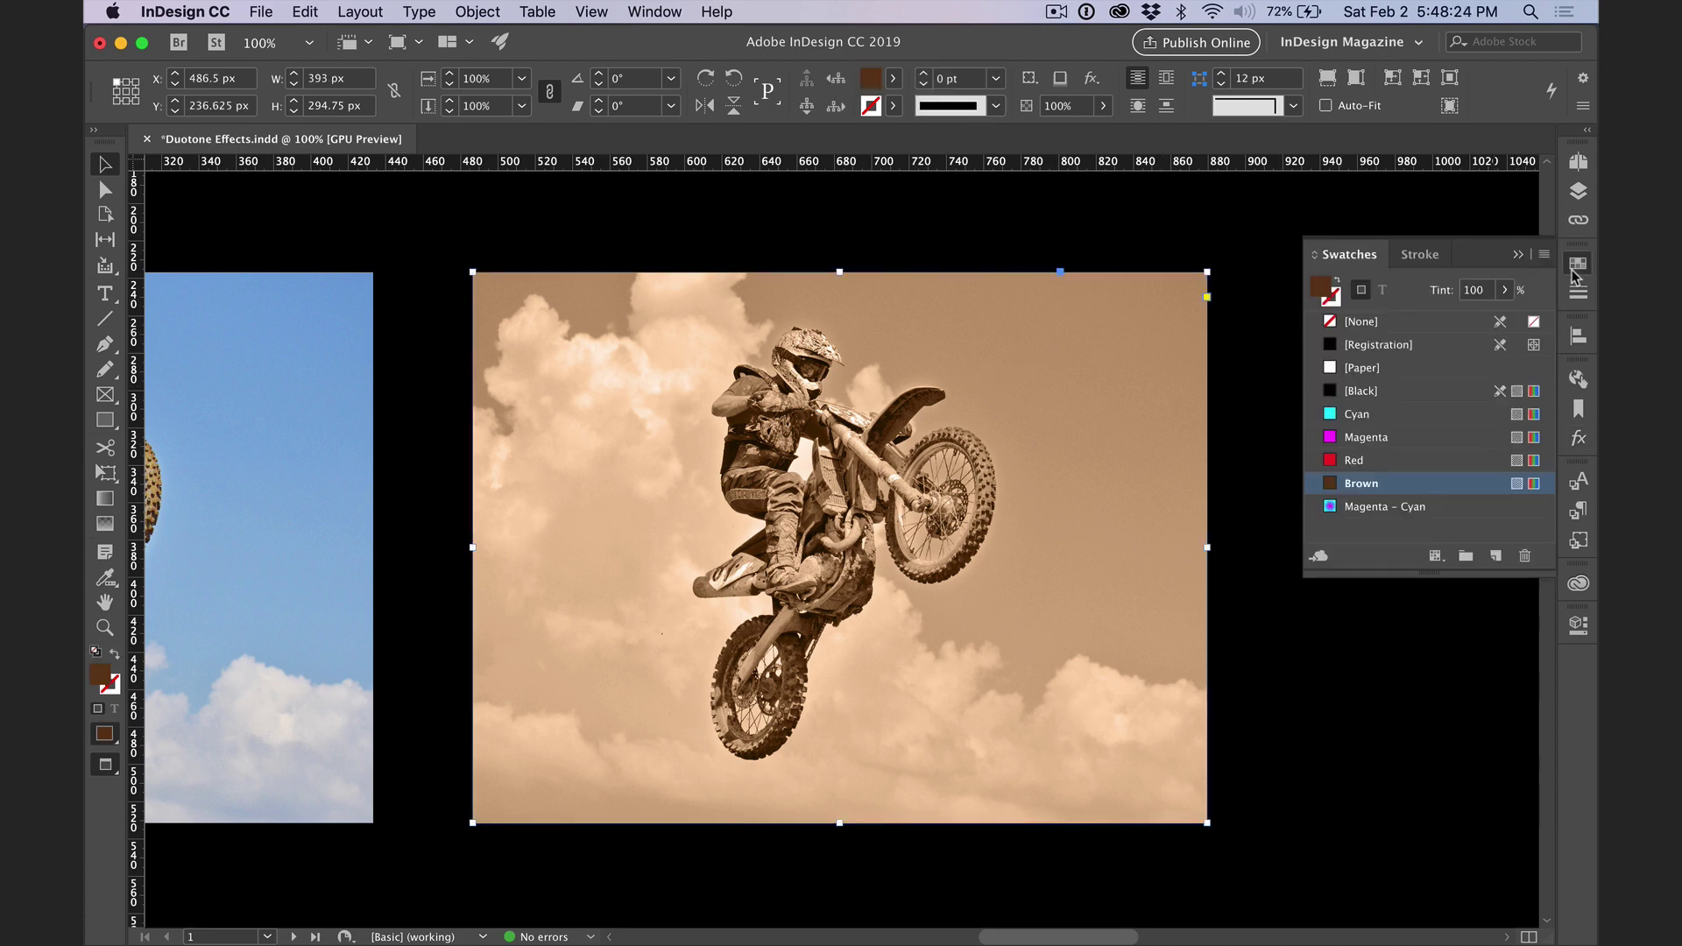
left_click(1406, 415)
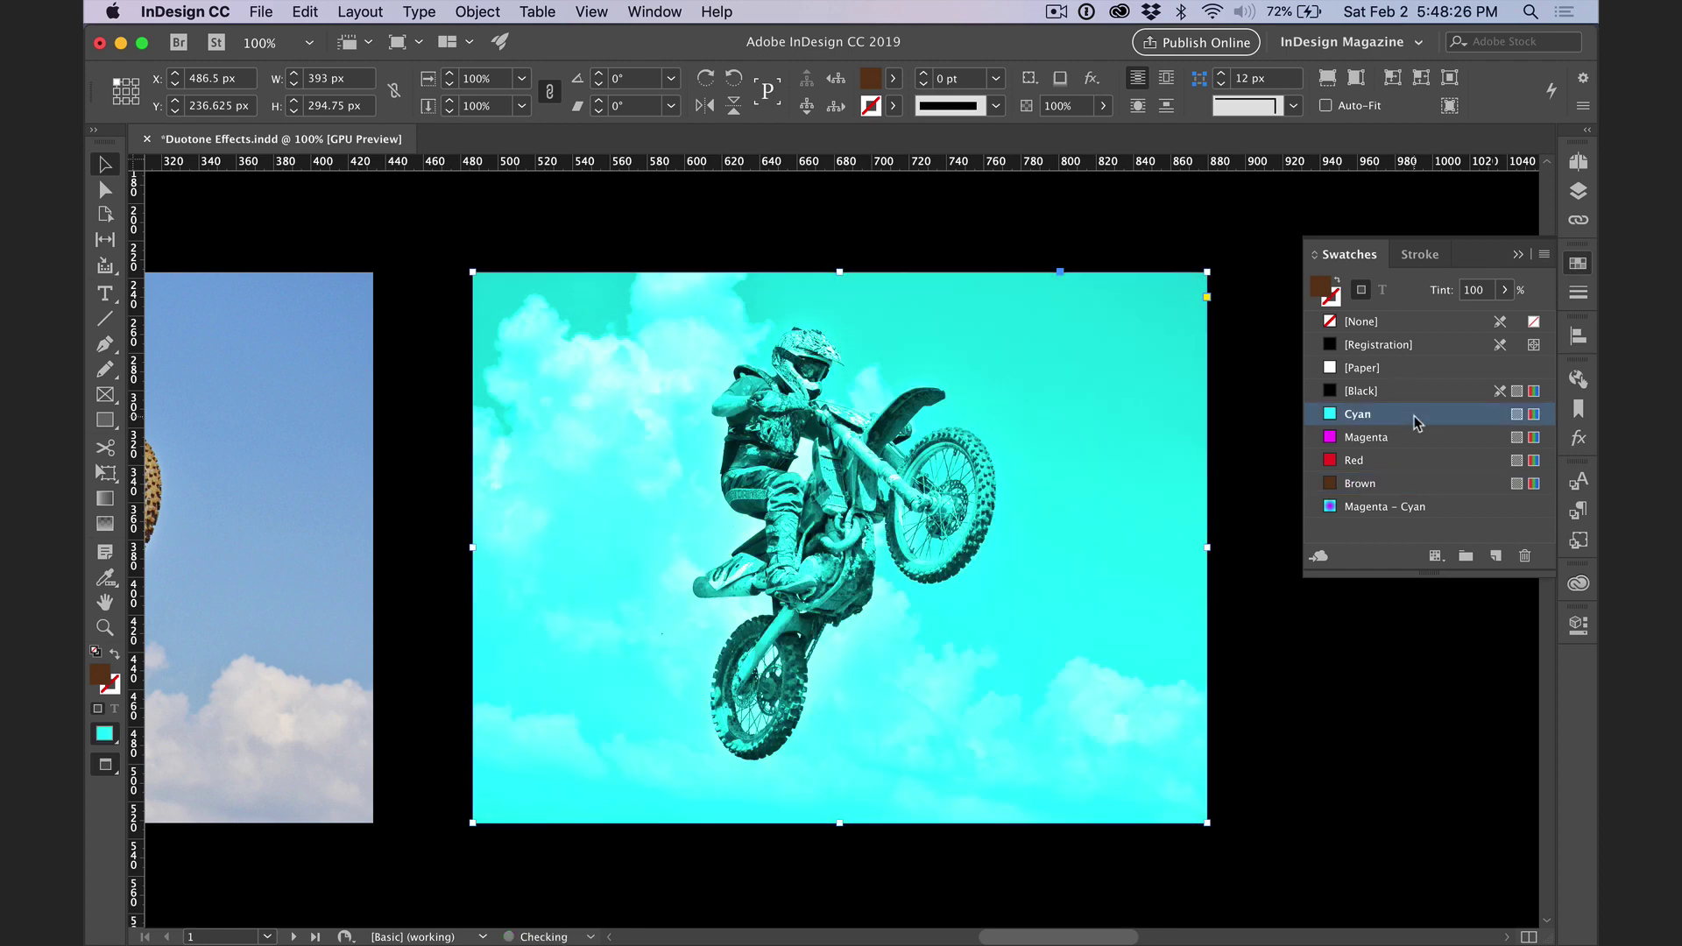
left_click(1407, 436)
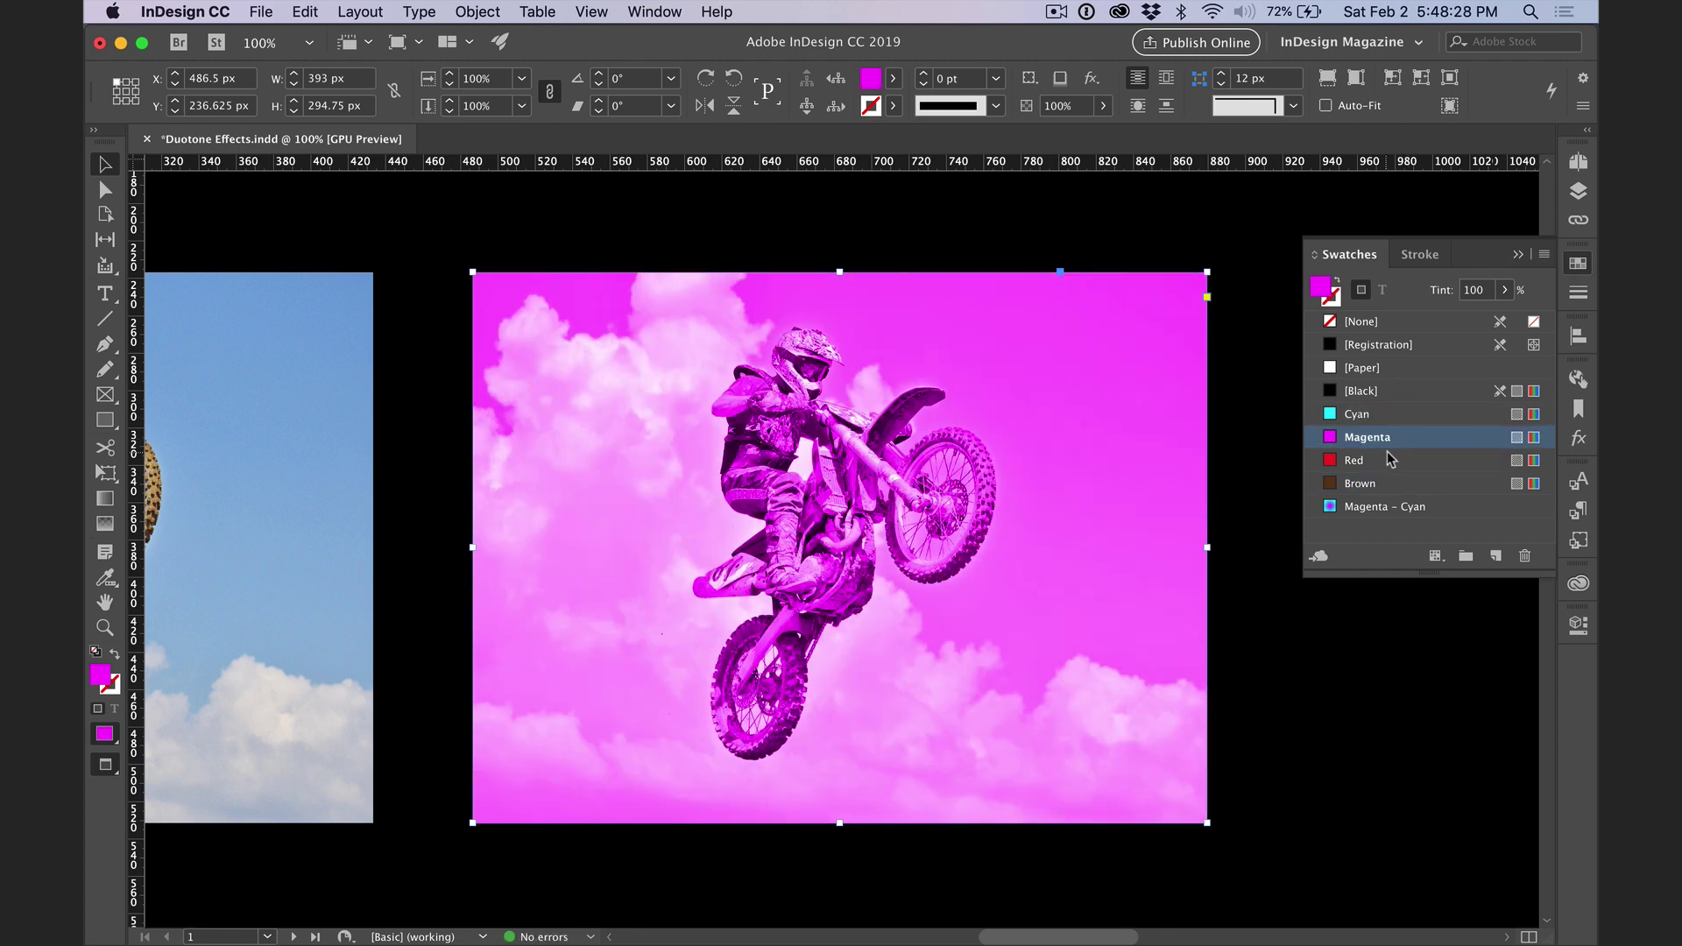
left_click(1403, 461)
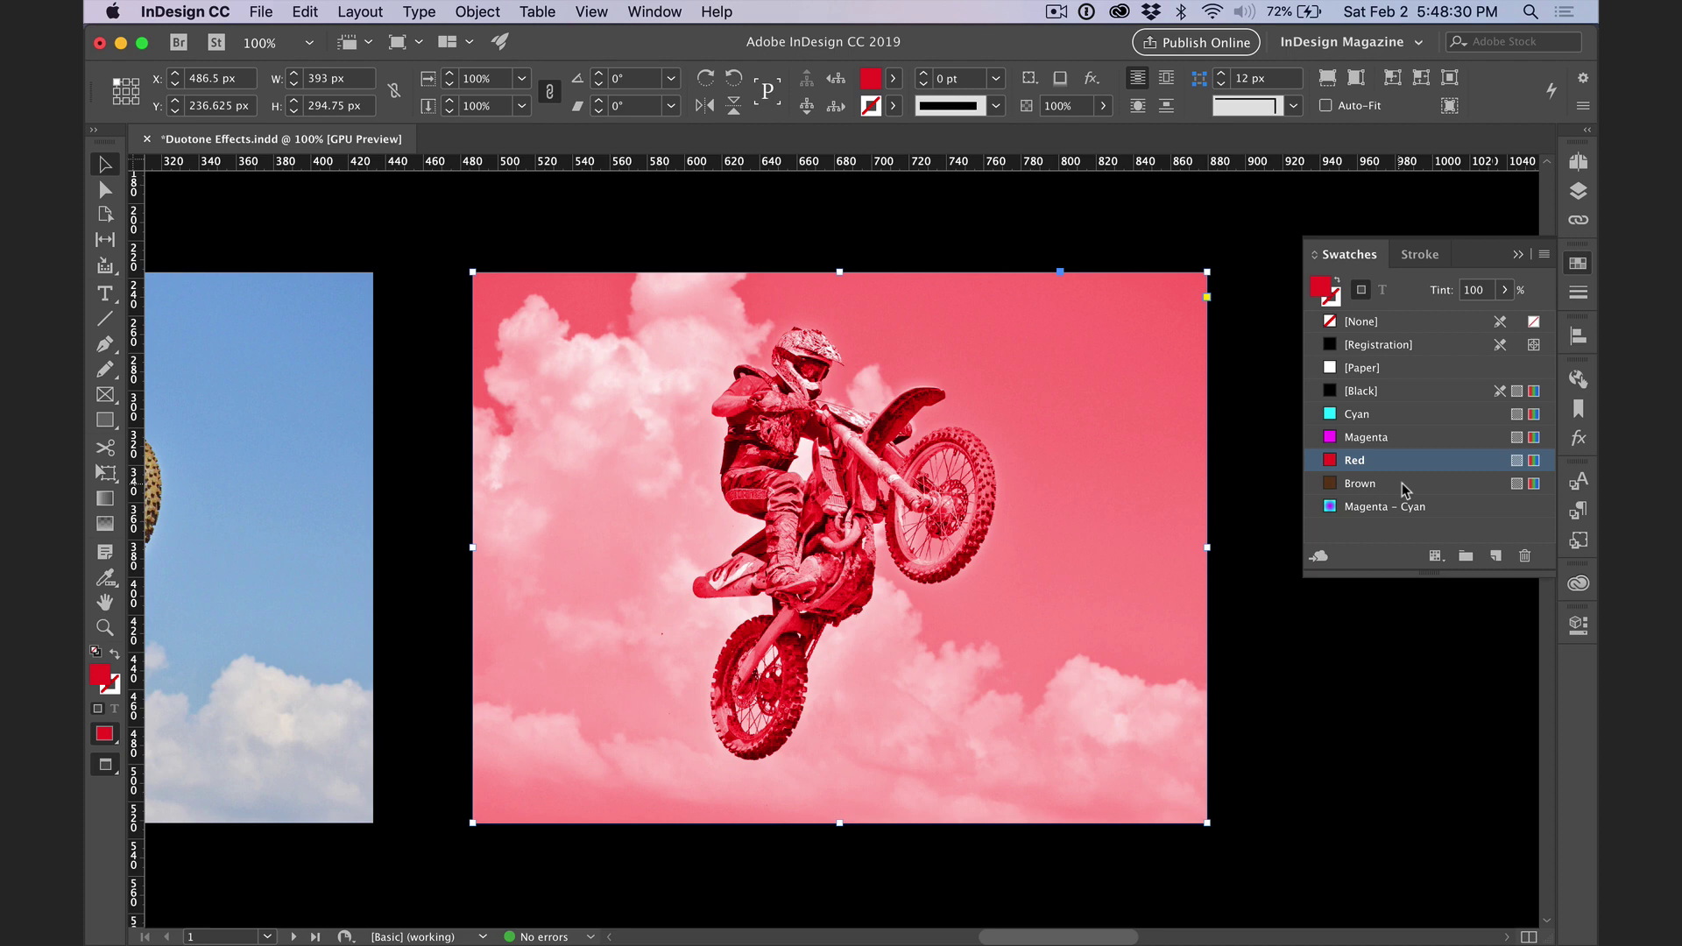
left_click(1402, 483)
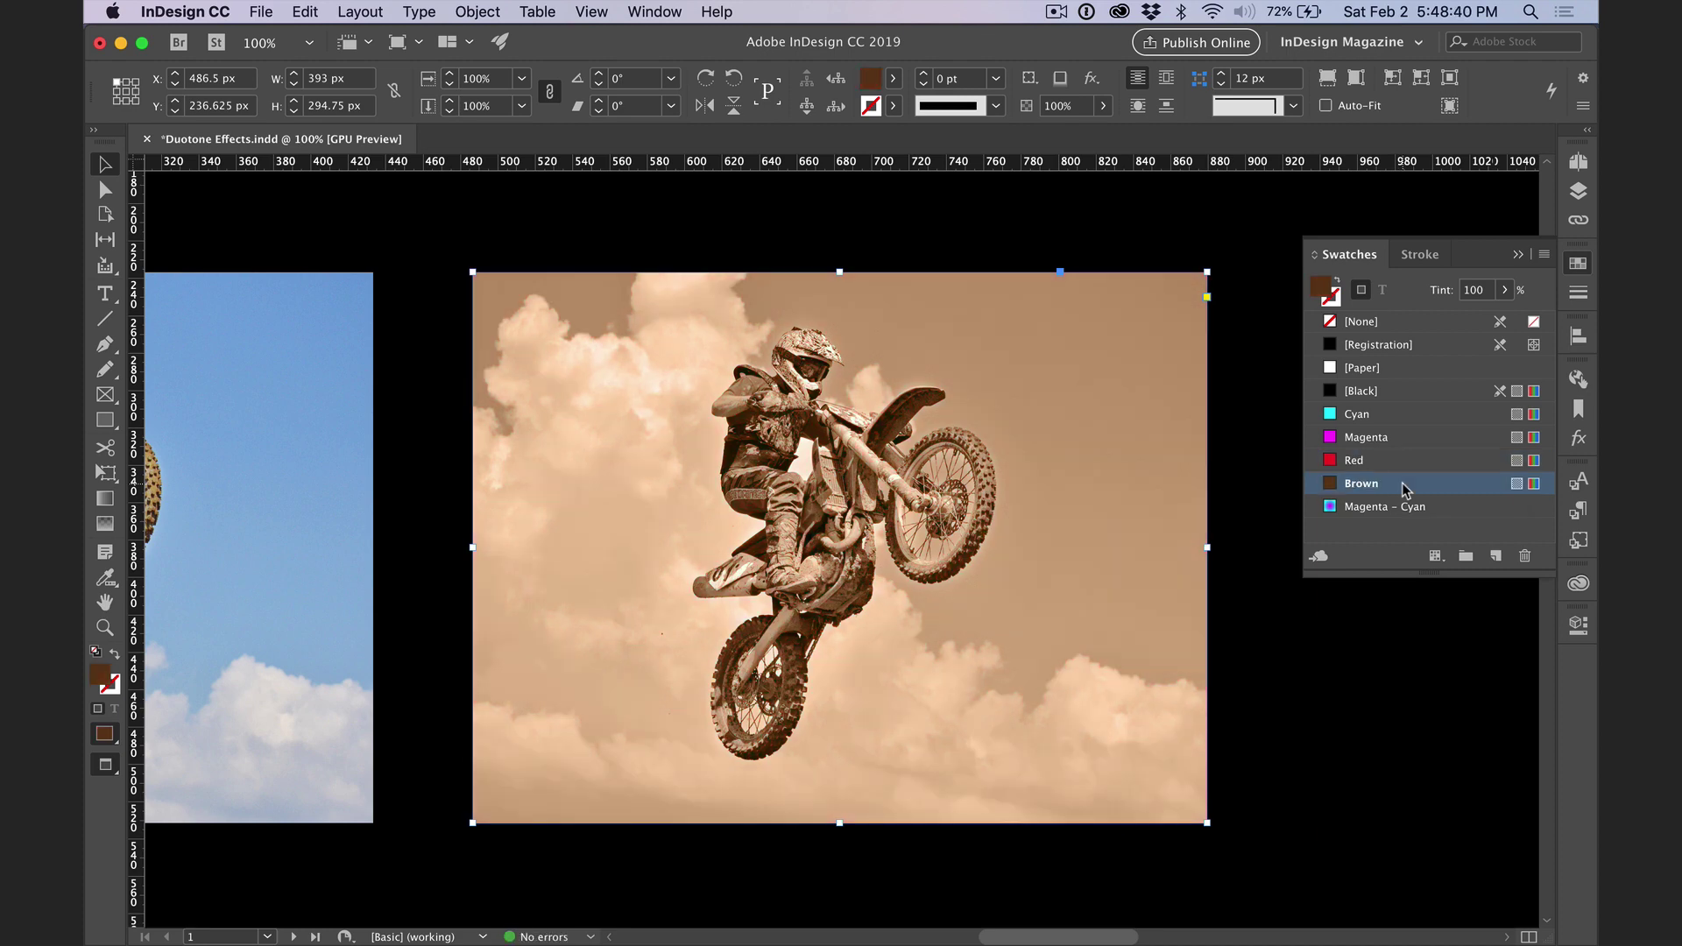
- Set the Brown fill's tint to 50% in the Swatches panel
left_click(1442, 300)
type("50")
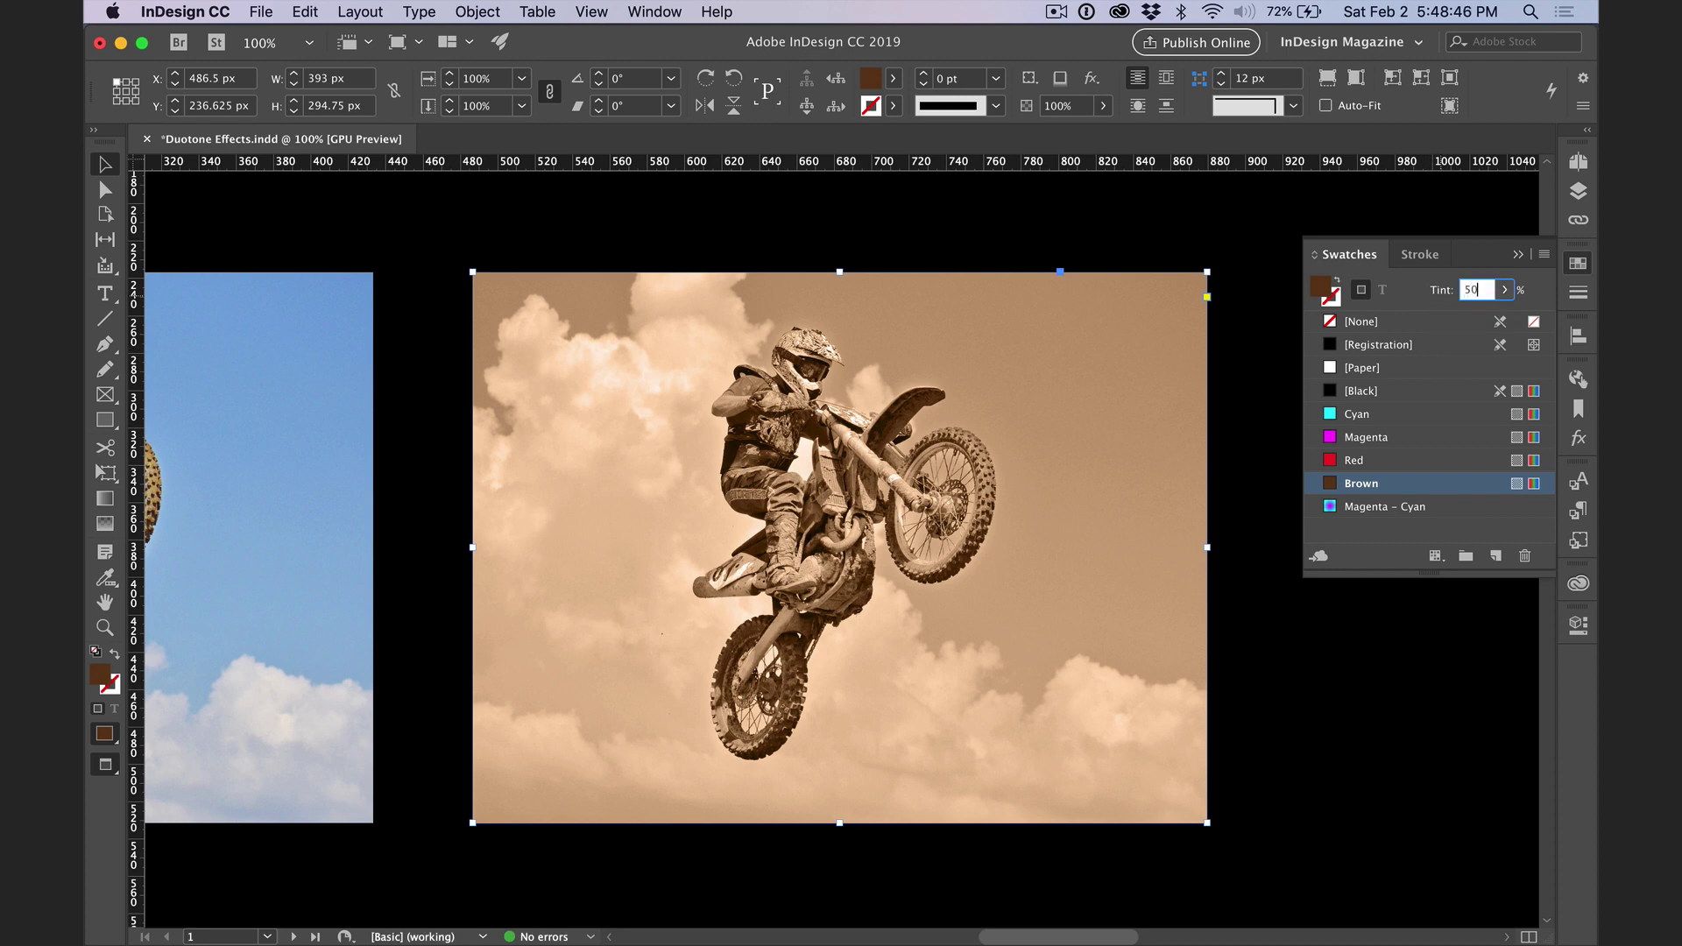
key("Return")
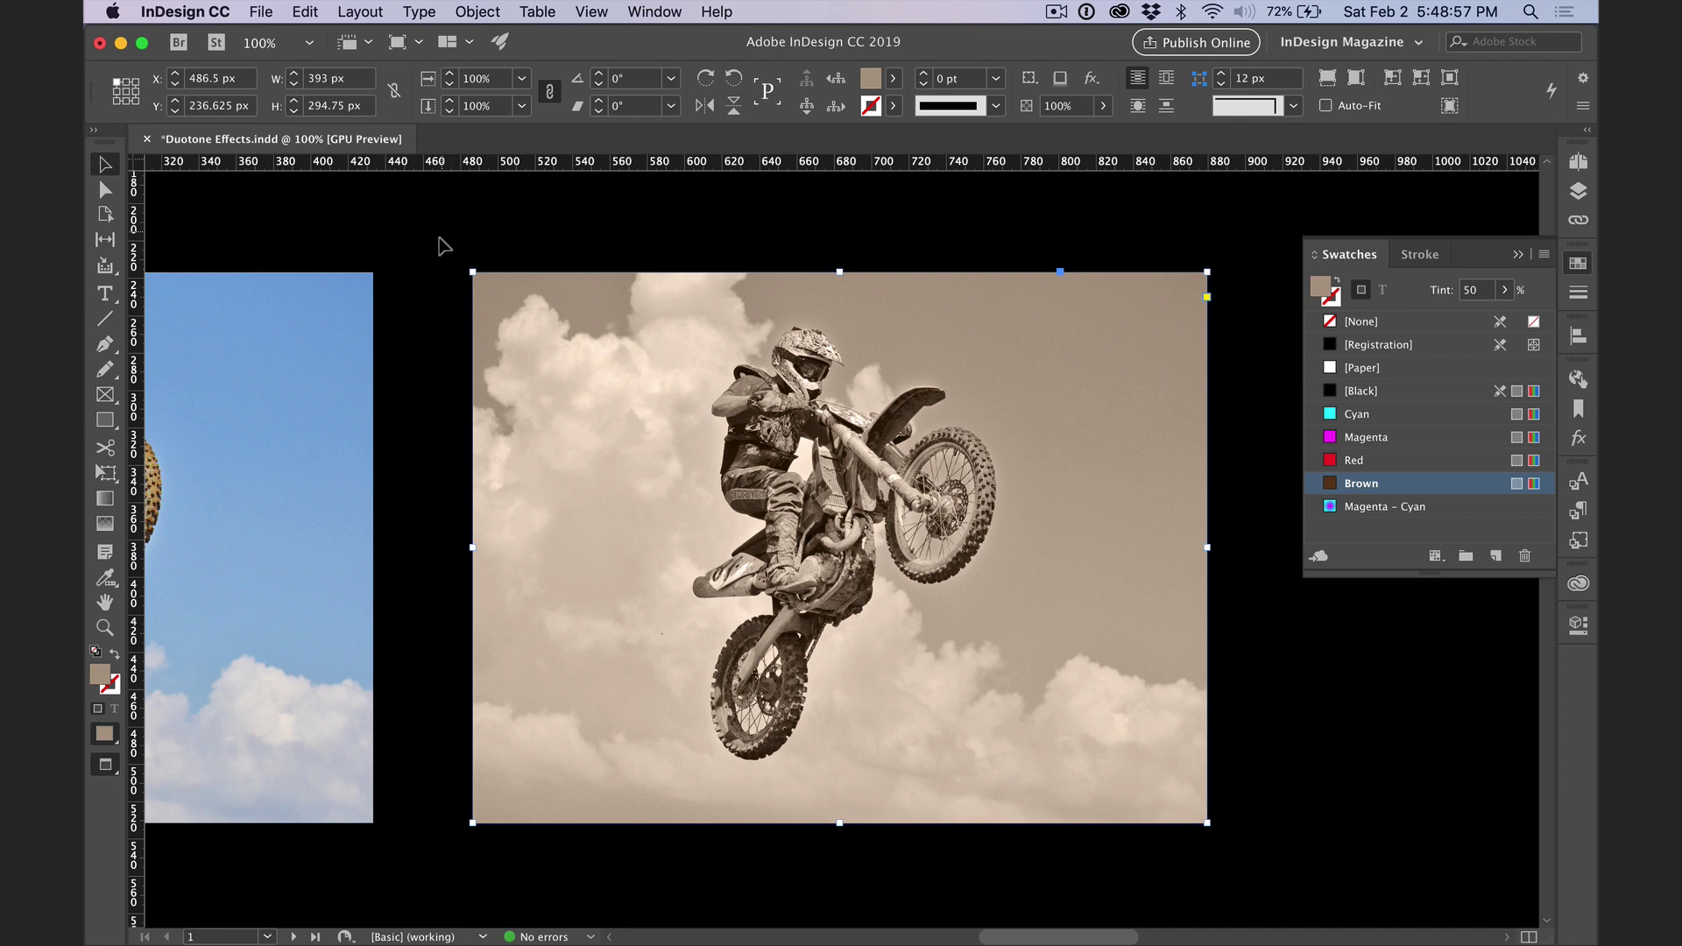
- Fill the left colour photo's frame with the Magenta – Cyan gradient, then select its image
left_click(403, 268)
left_click_drag(270, 402, 926, 390)
left_click(753, 349)
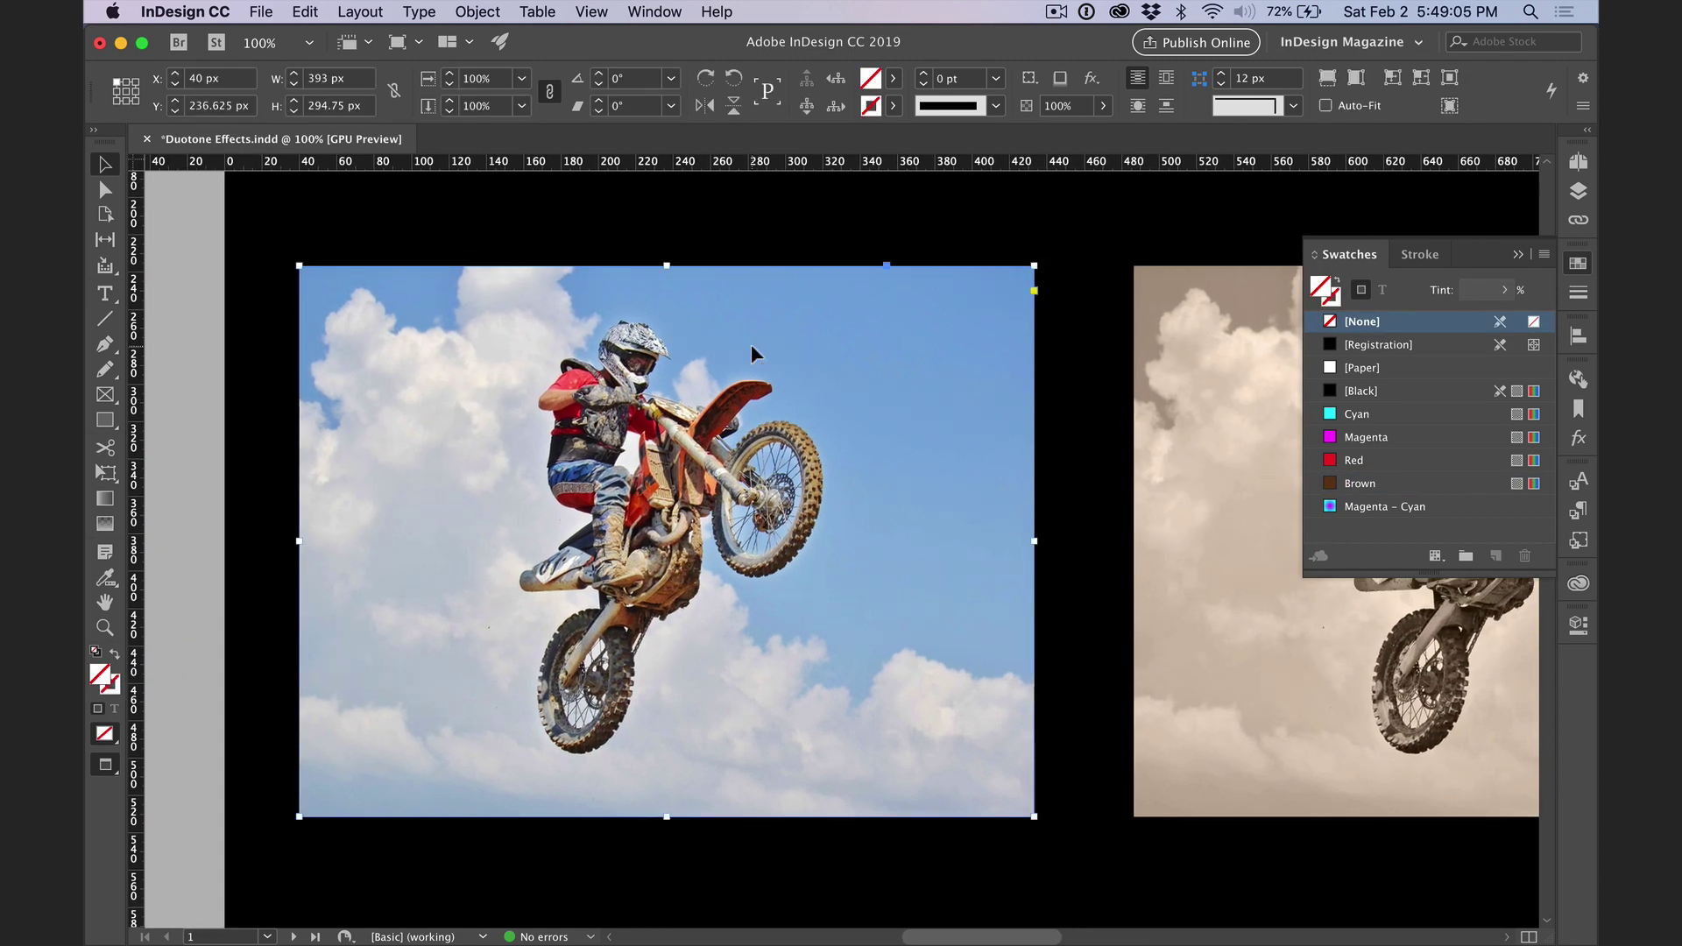
left_click(1448, 511)
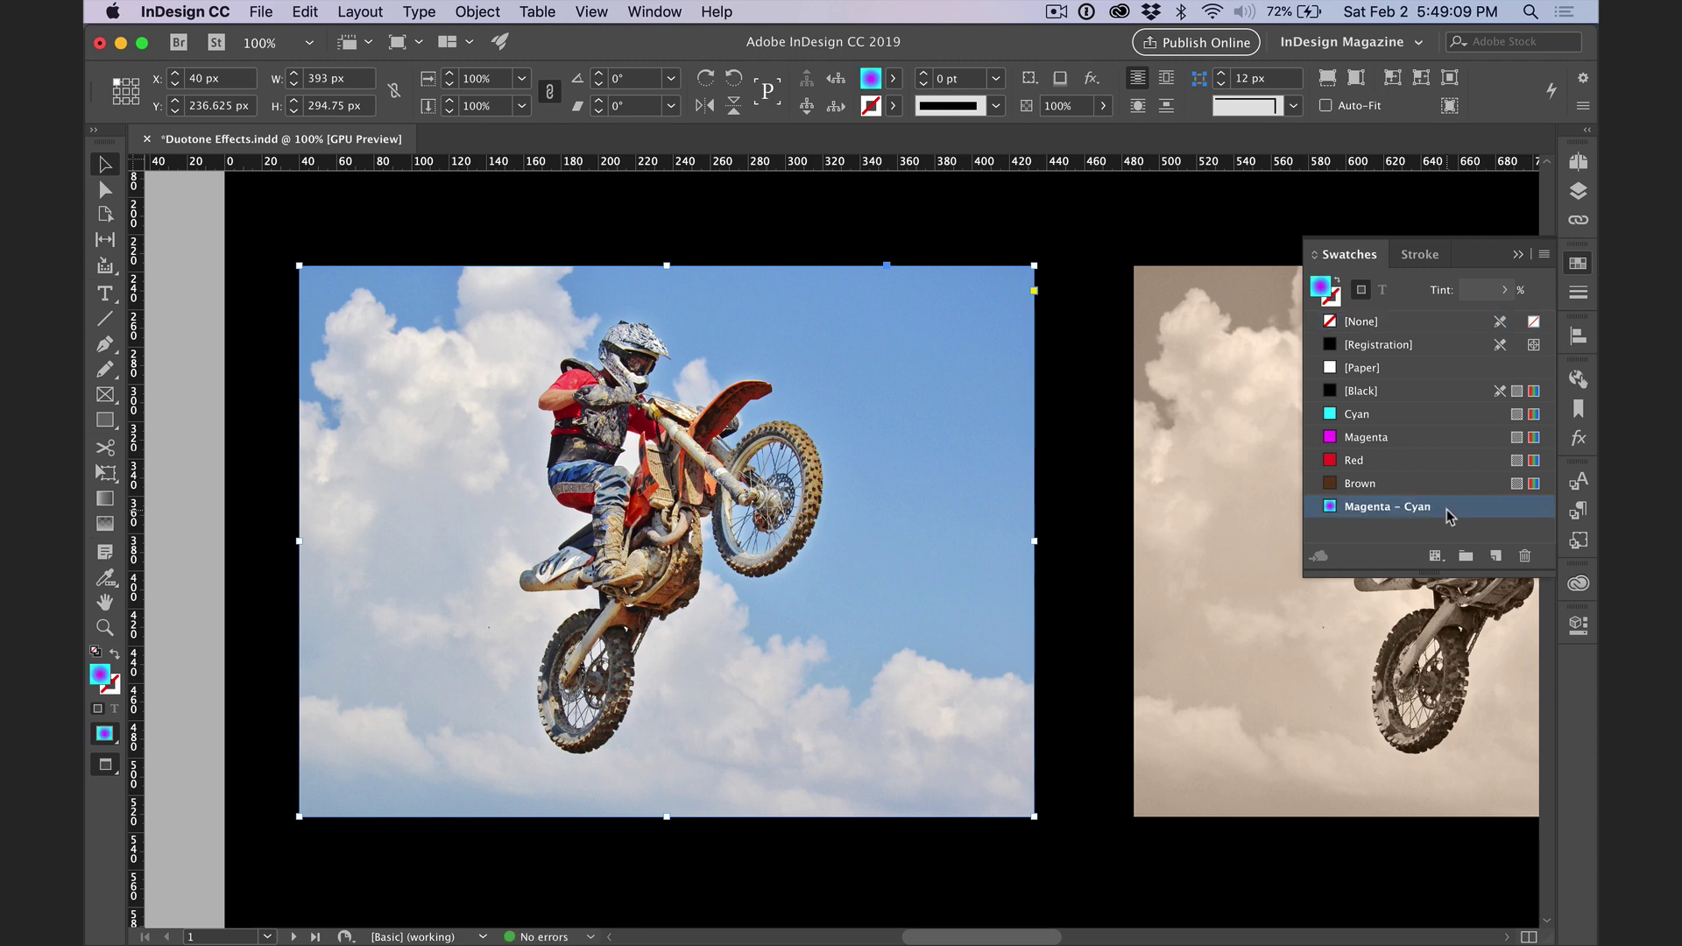
left_click(896, 356)
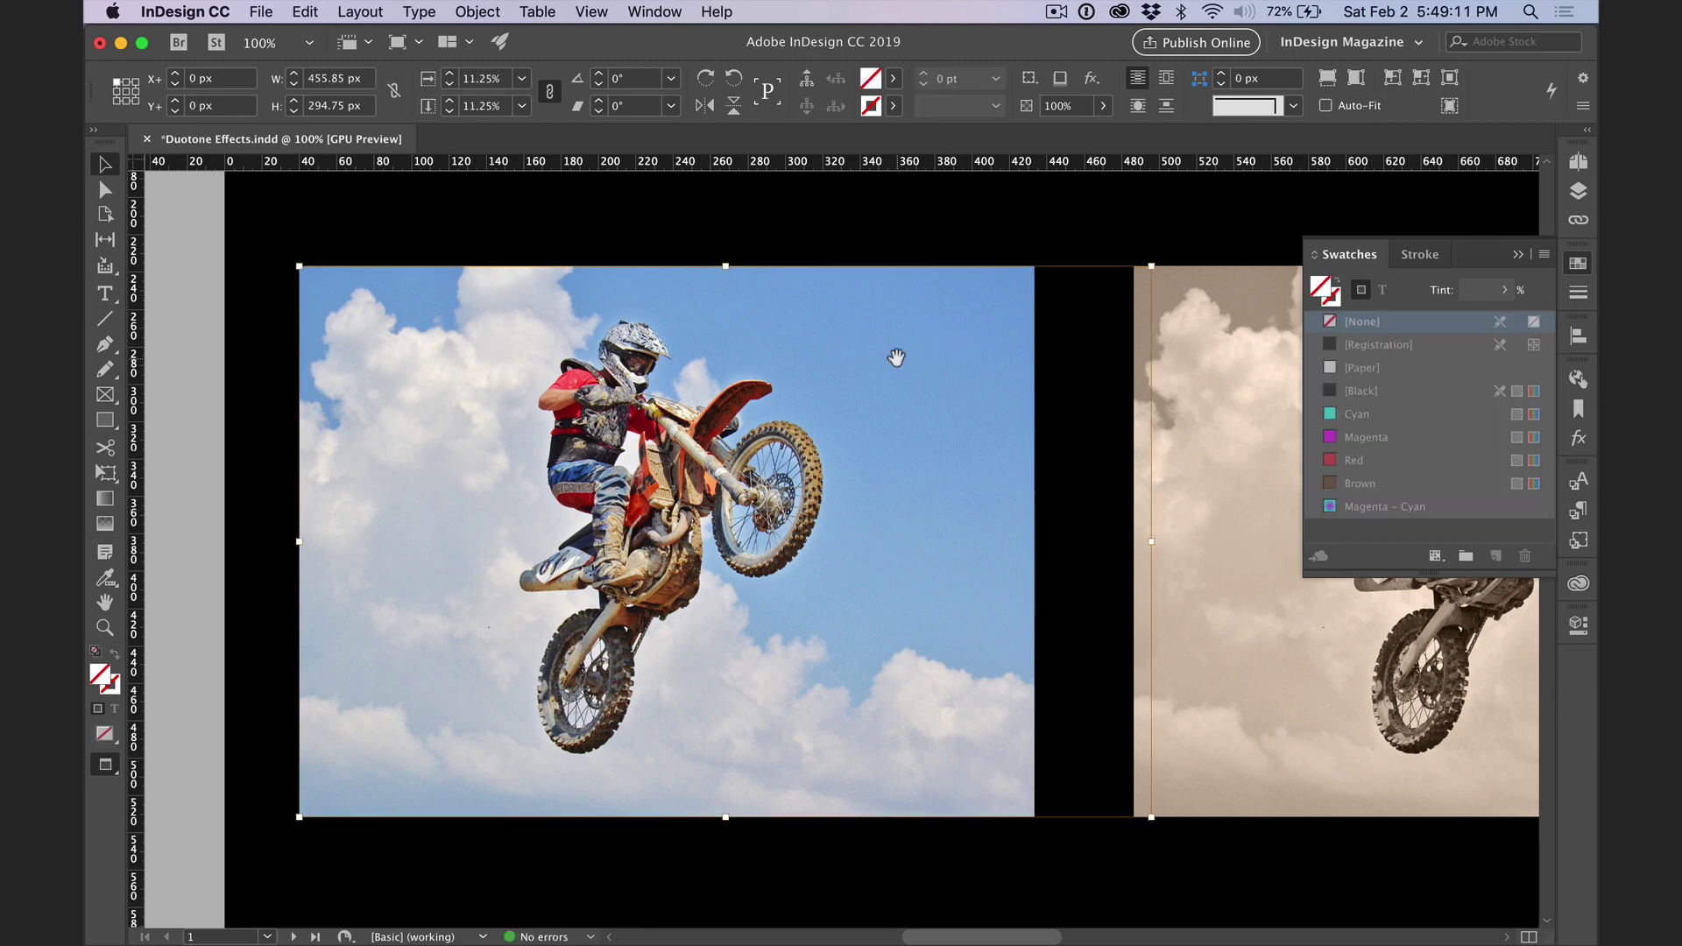
- Apply Luminosity blending to the left photo's image in the Effects panel
left_click(1577, 439)
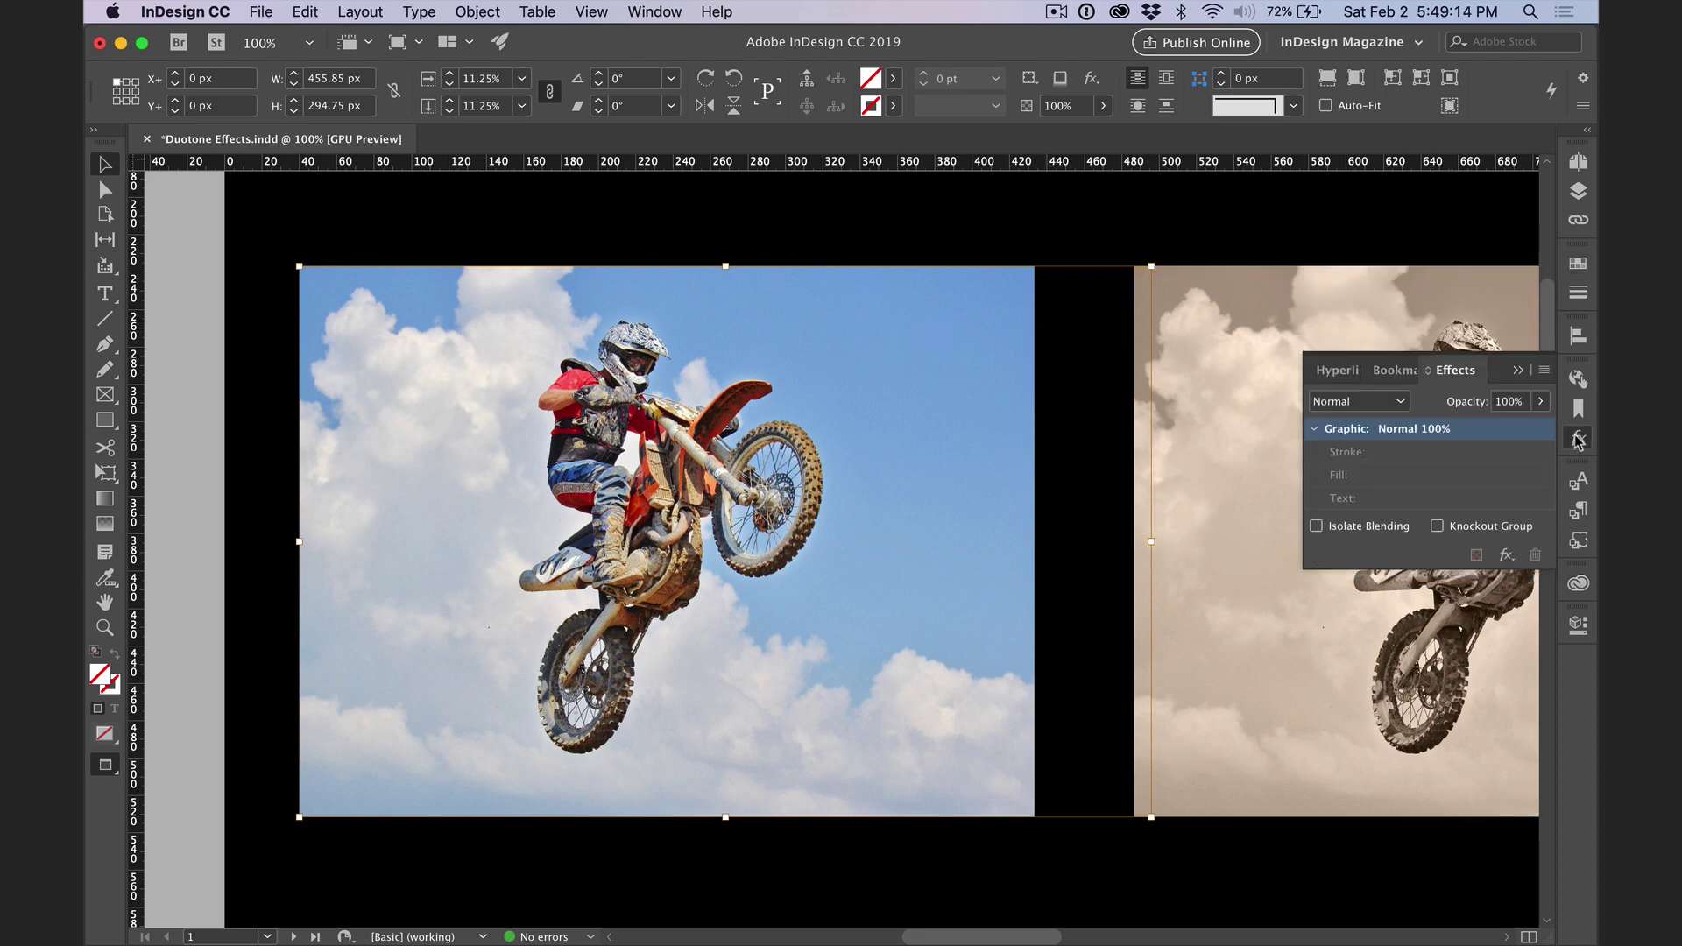
left_click(1379, 408)
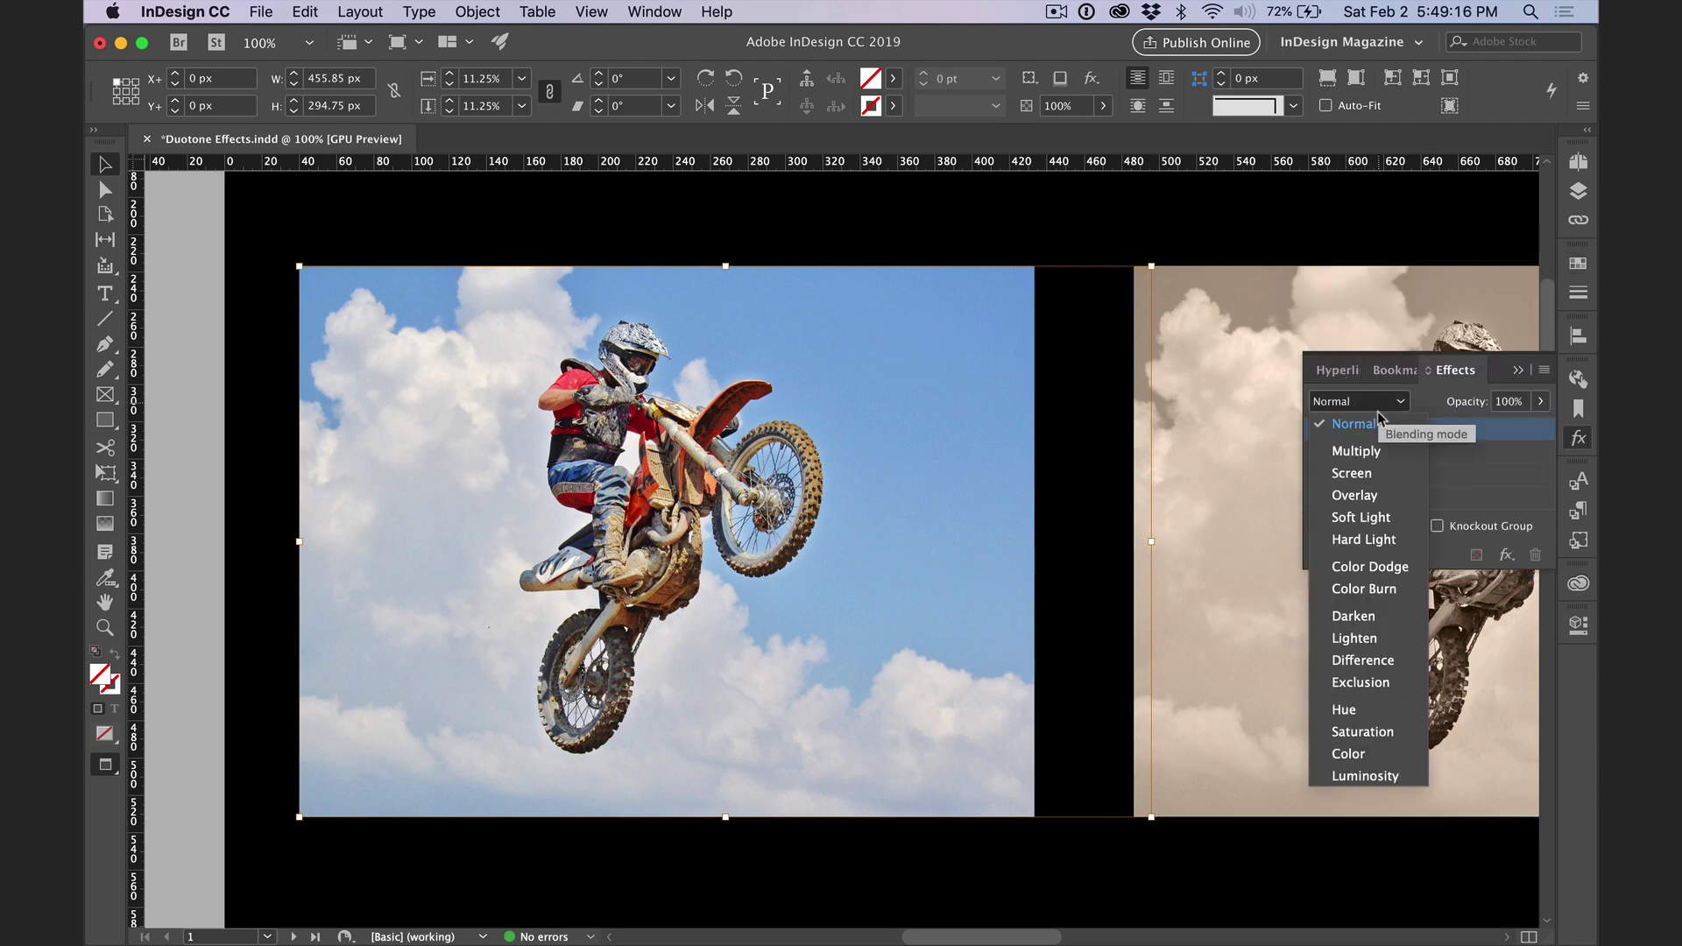
left_click(1408, 778)
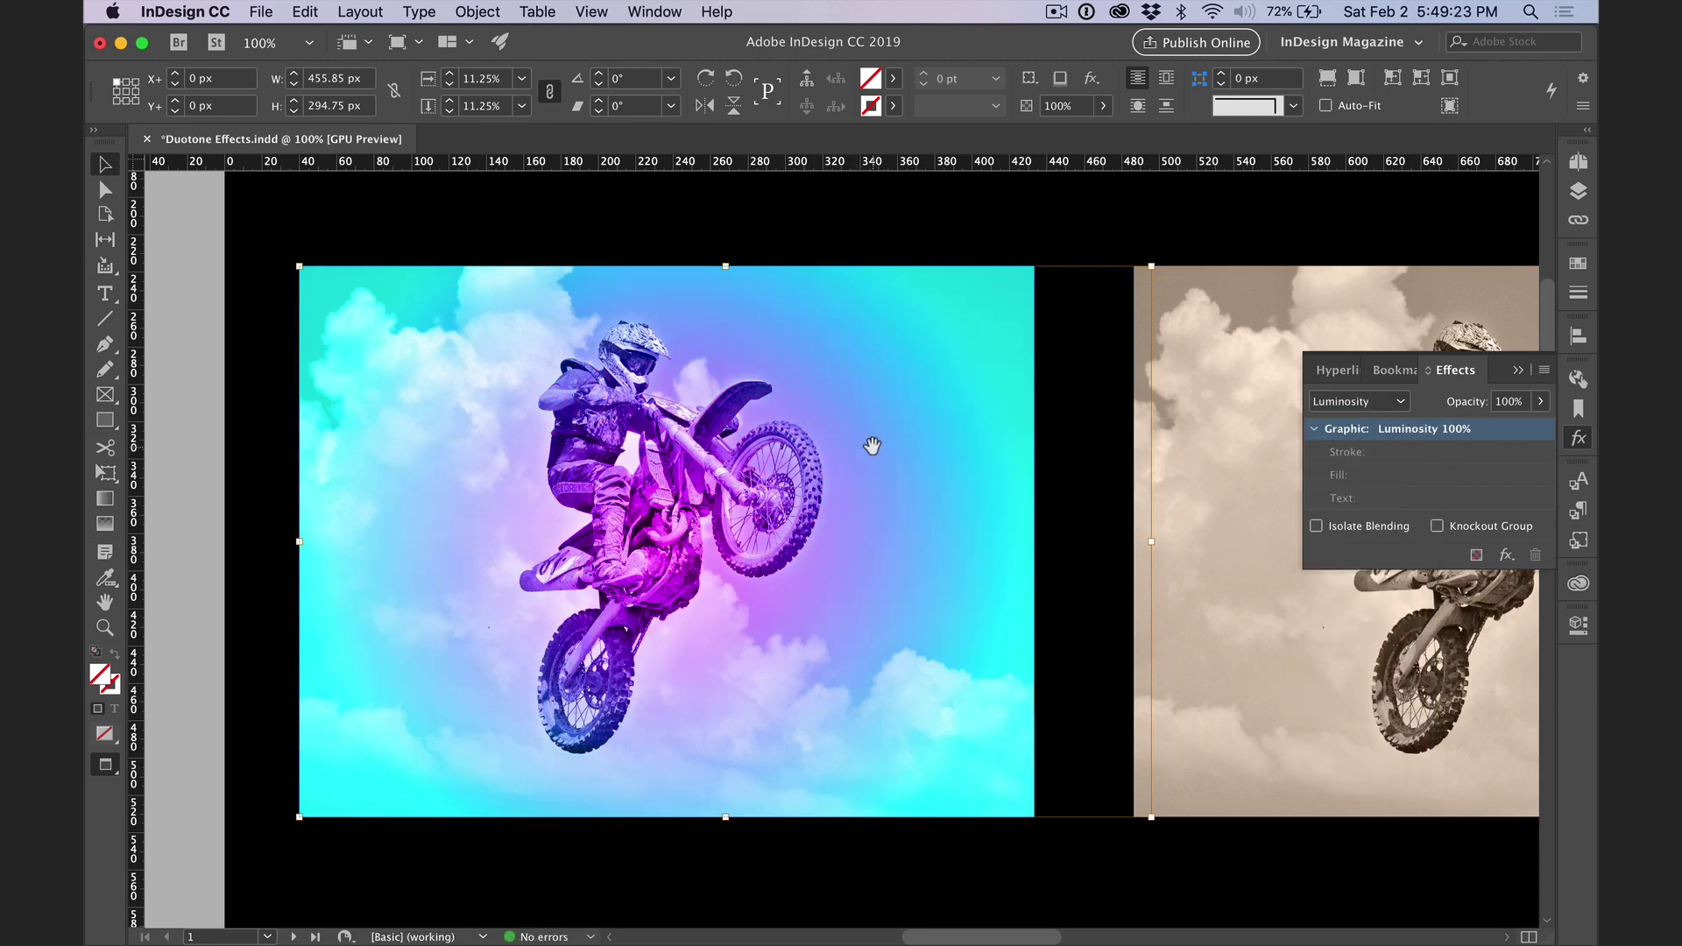
key("Escape")
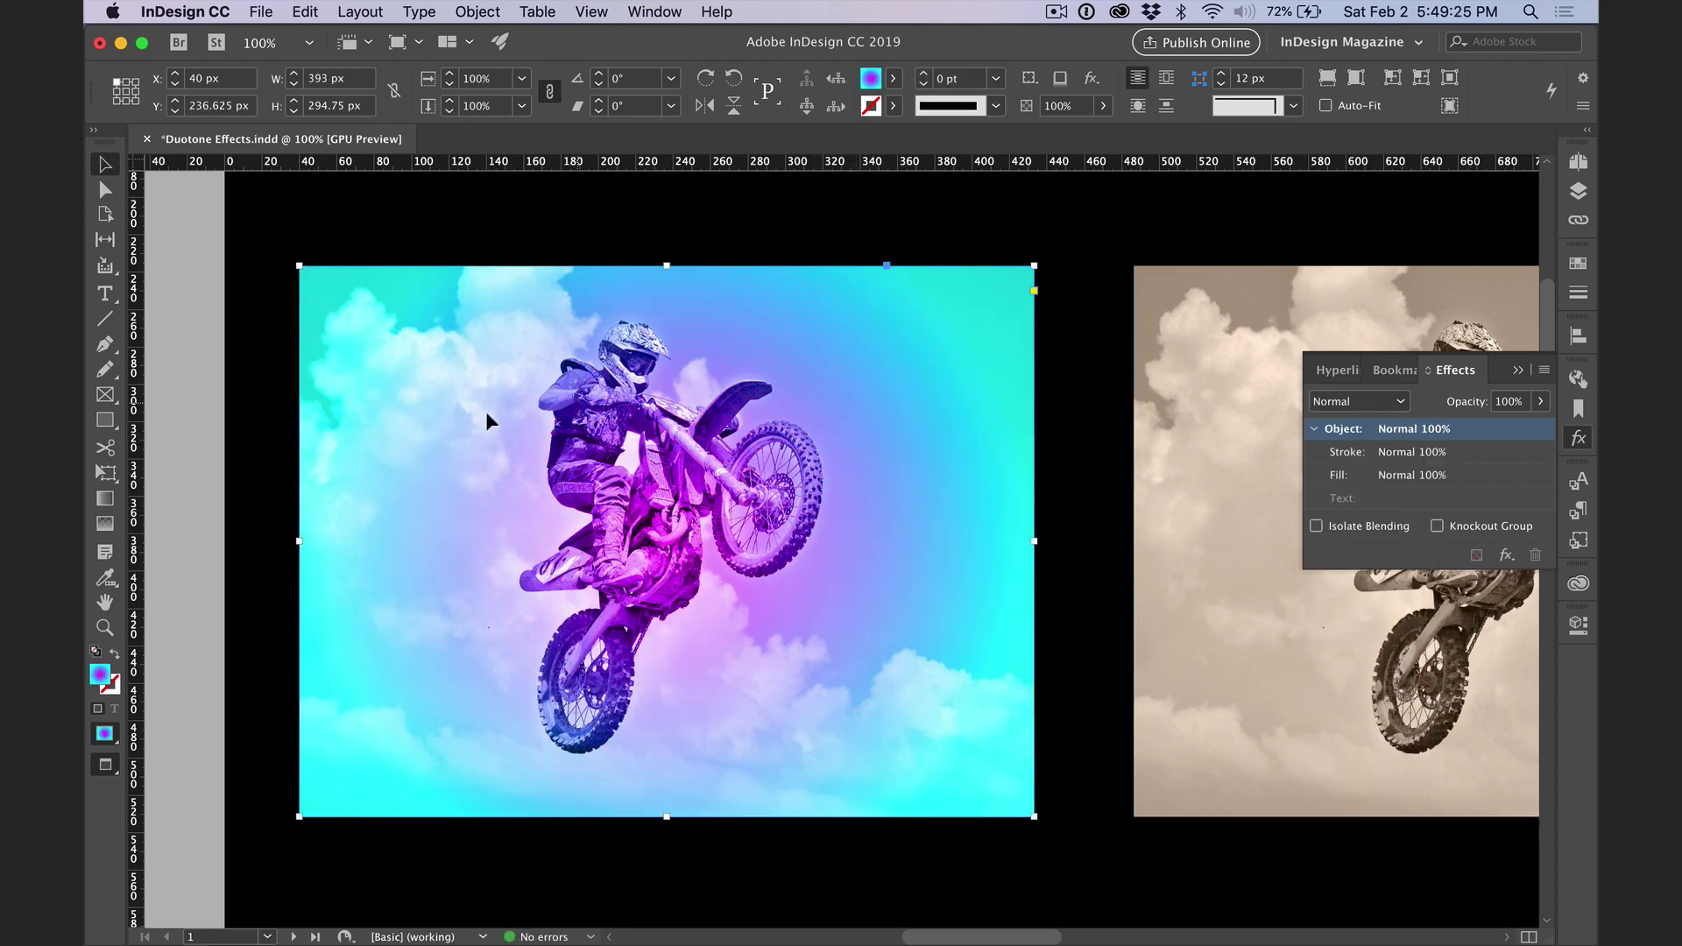
left_click(105, 499)
left_click_drag(513, 425, 674, 511)
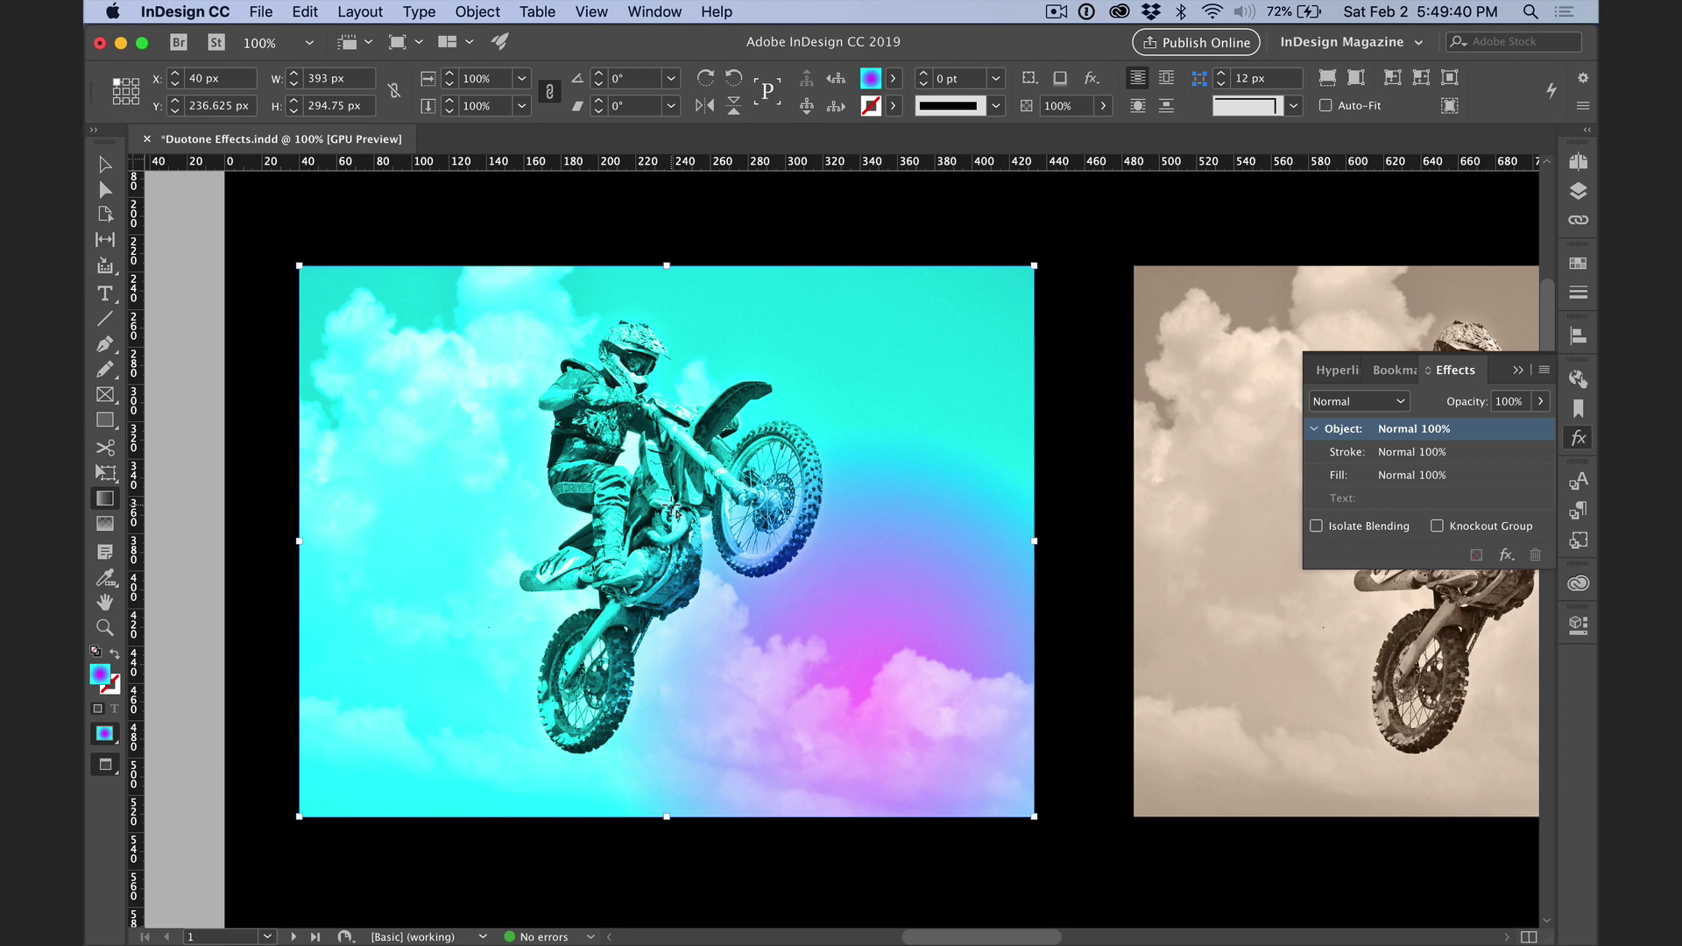
left_click(1582, 267)
left_click(1391, 484)
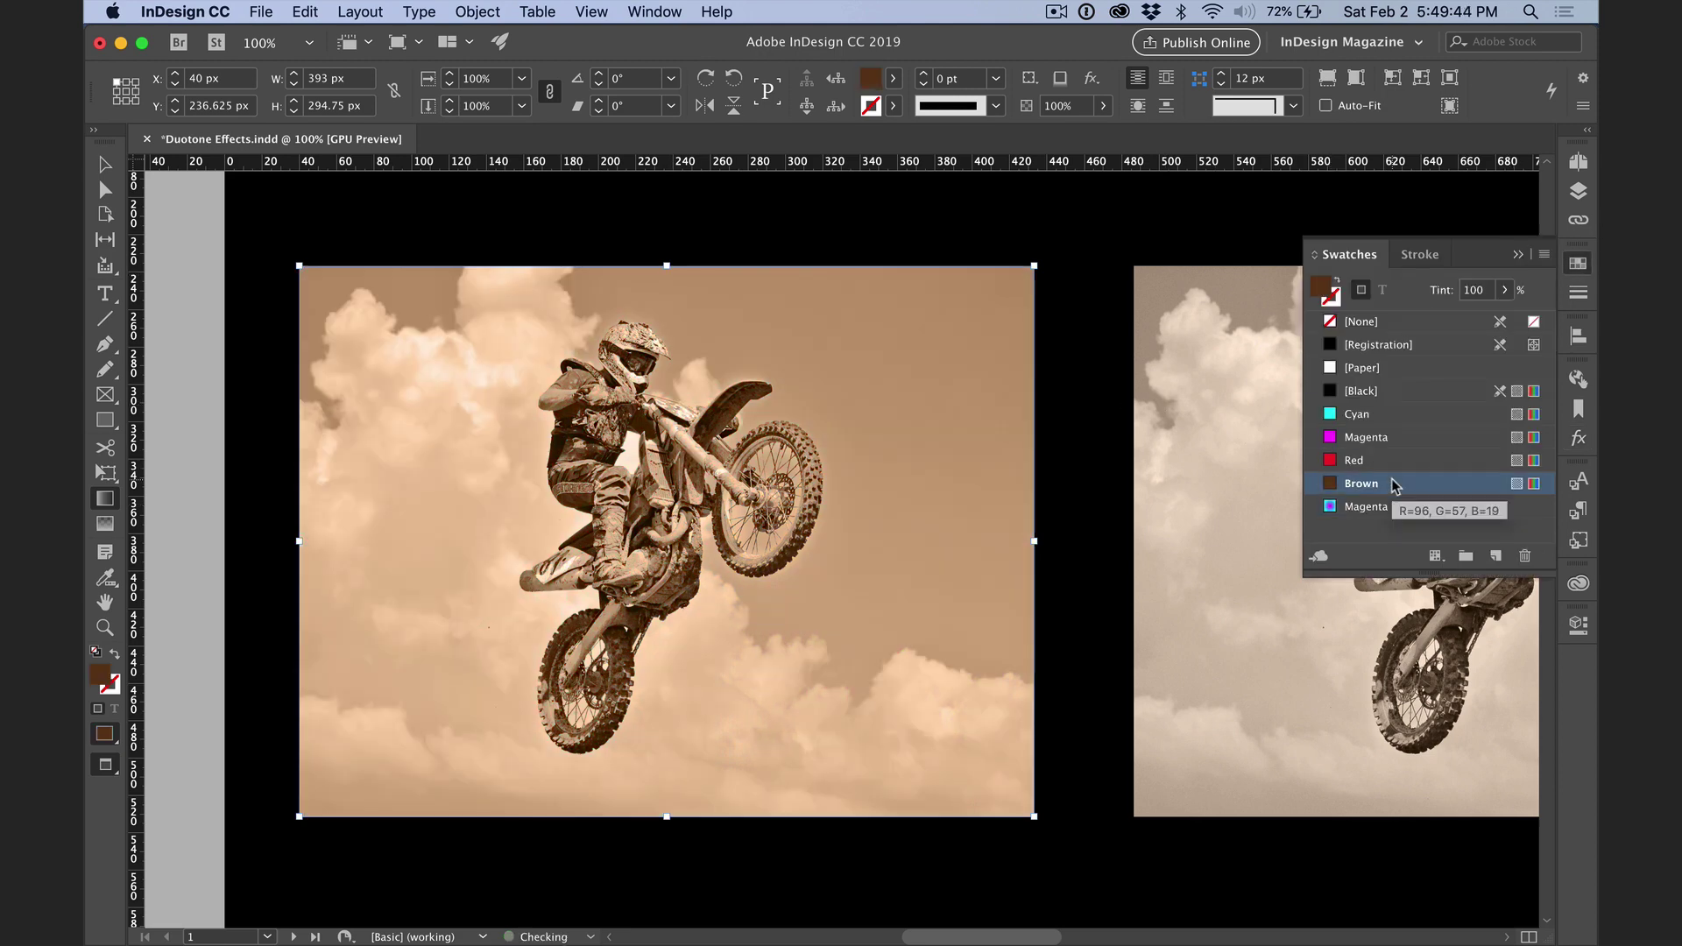
left_click(1467, 510)
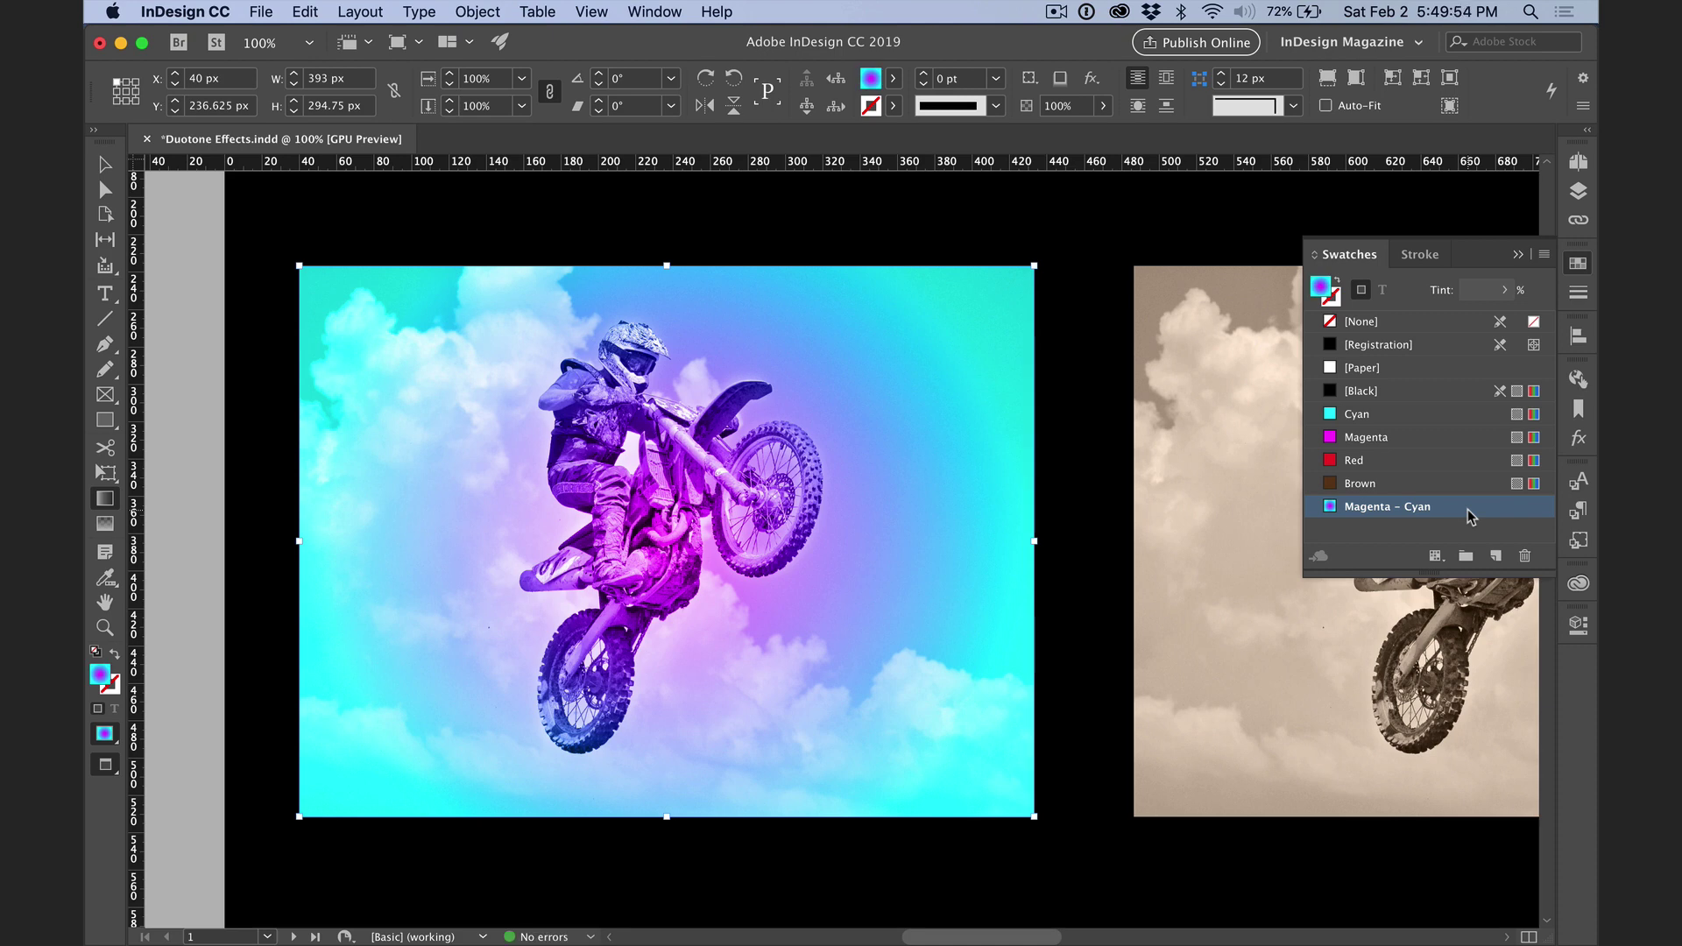
left_click(106, 165)
- Option-drag a copy of the sepia photo to the right of the original, then zoom back in
left_click(561, 200)
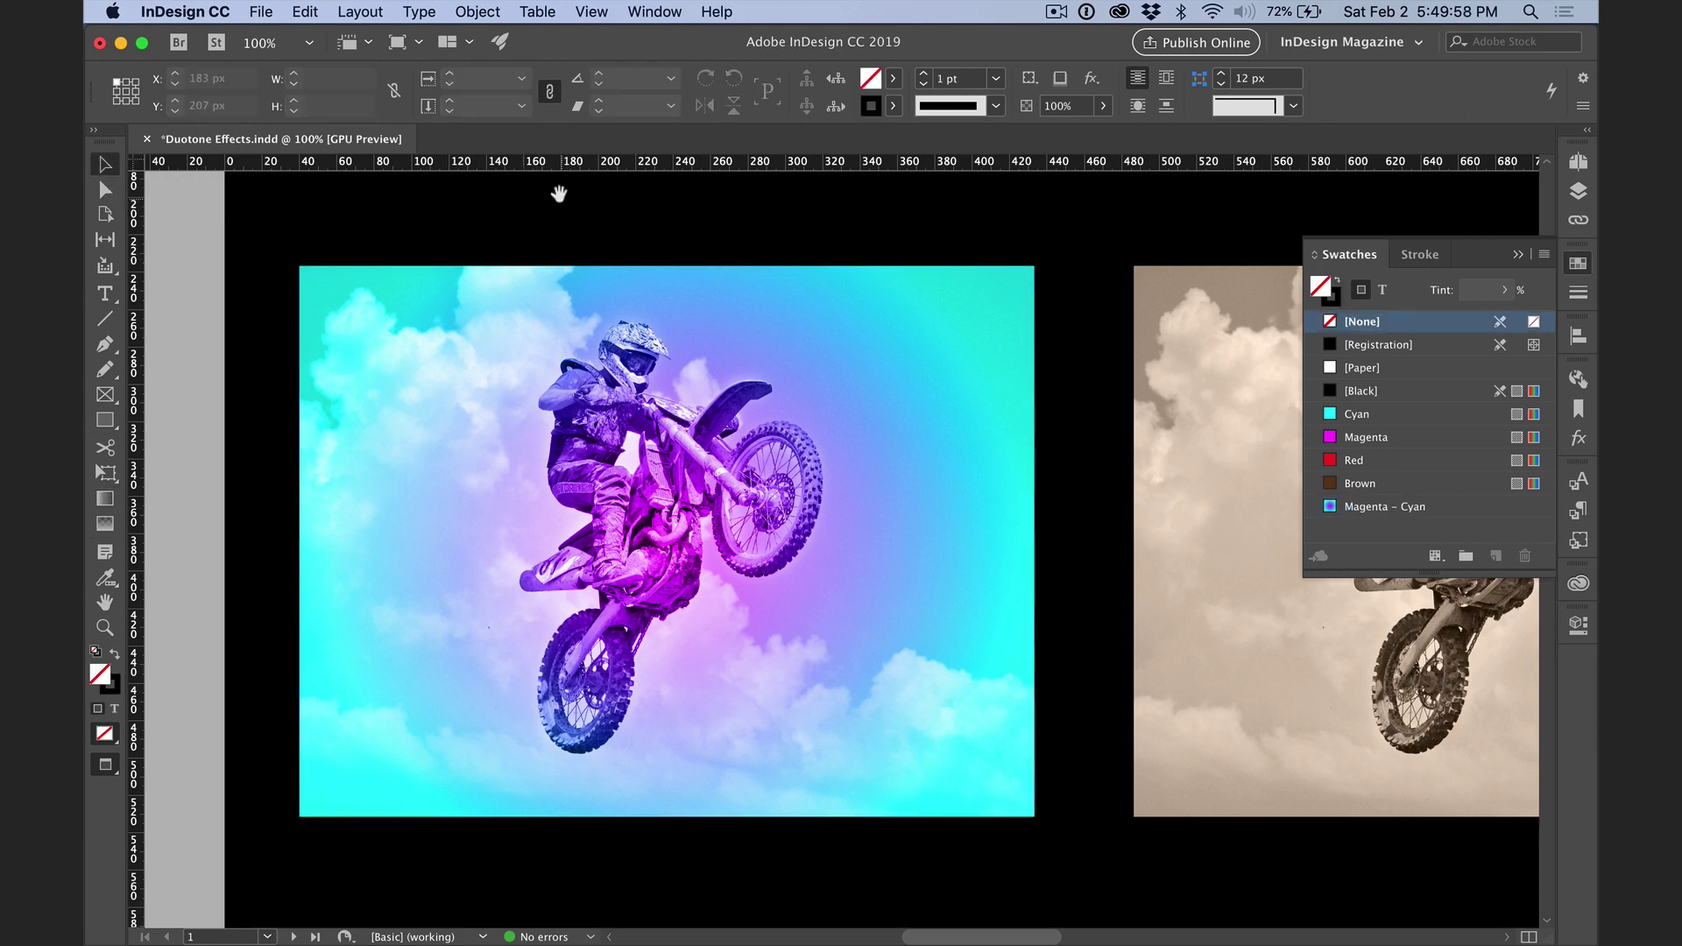
left_click_drag(1035, 438, 375, 442)
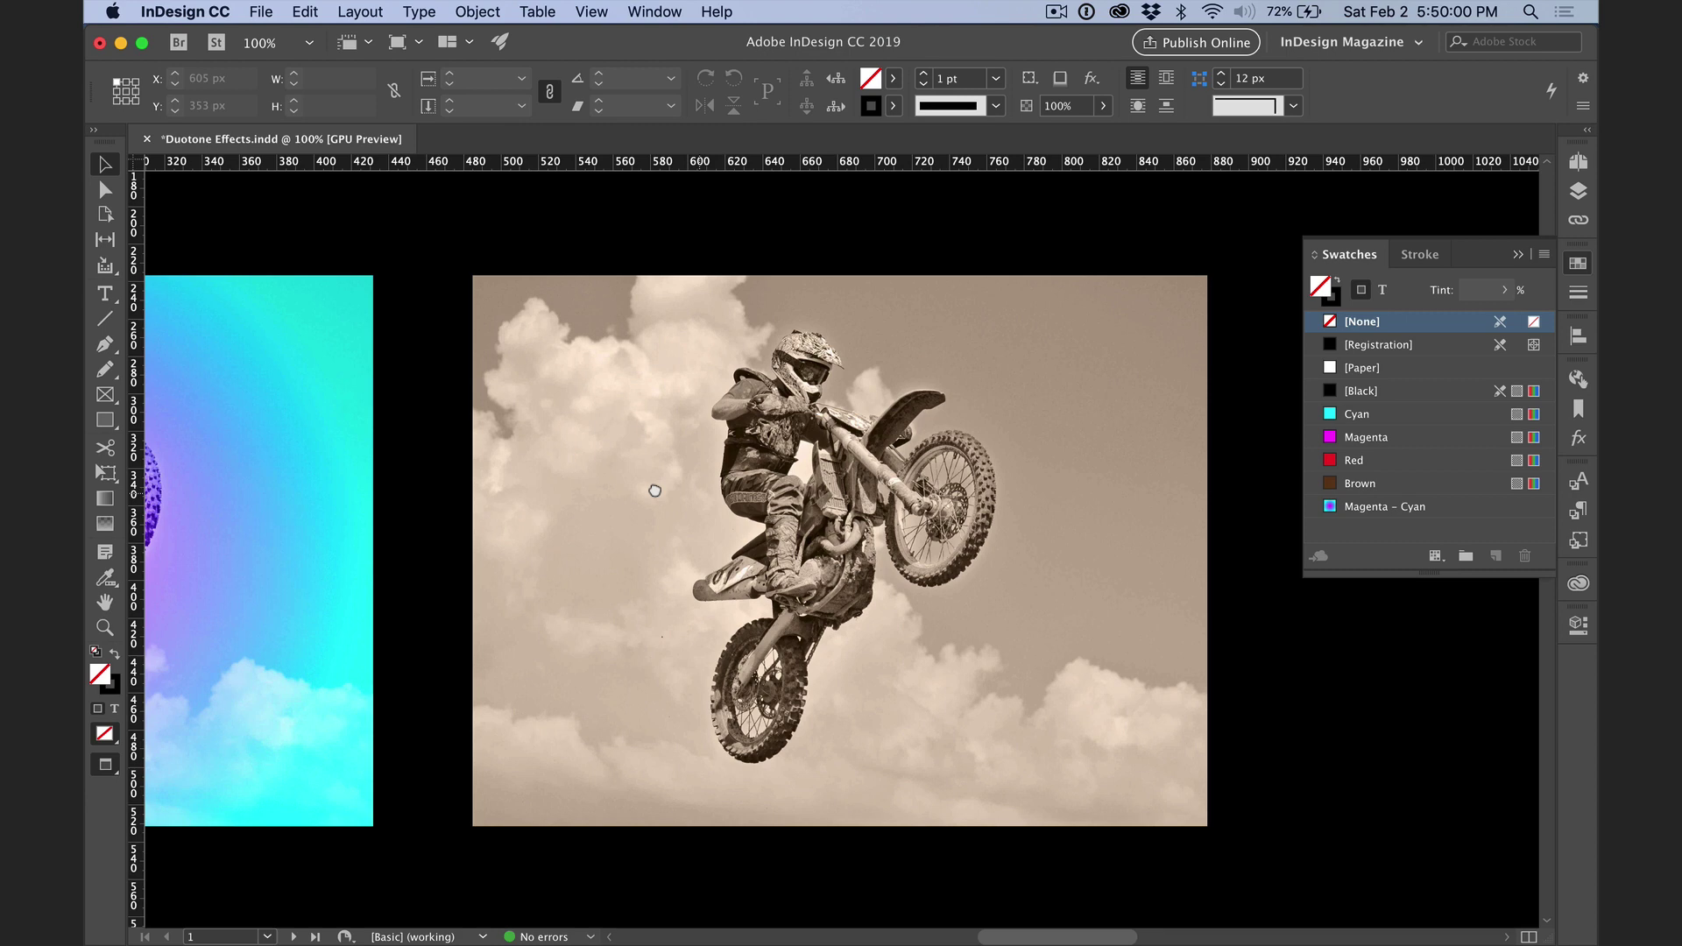
left_click_drag(654, 488, 461, 464)
key("super+minus")
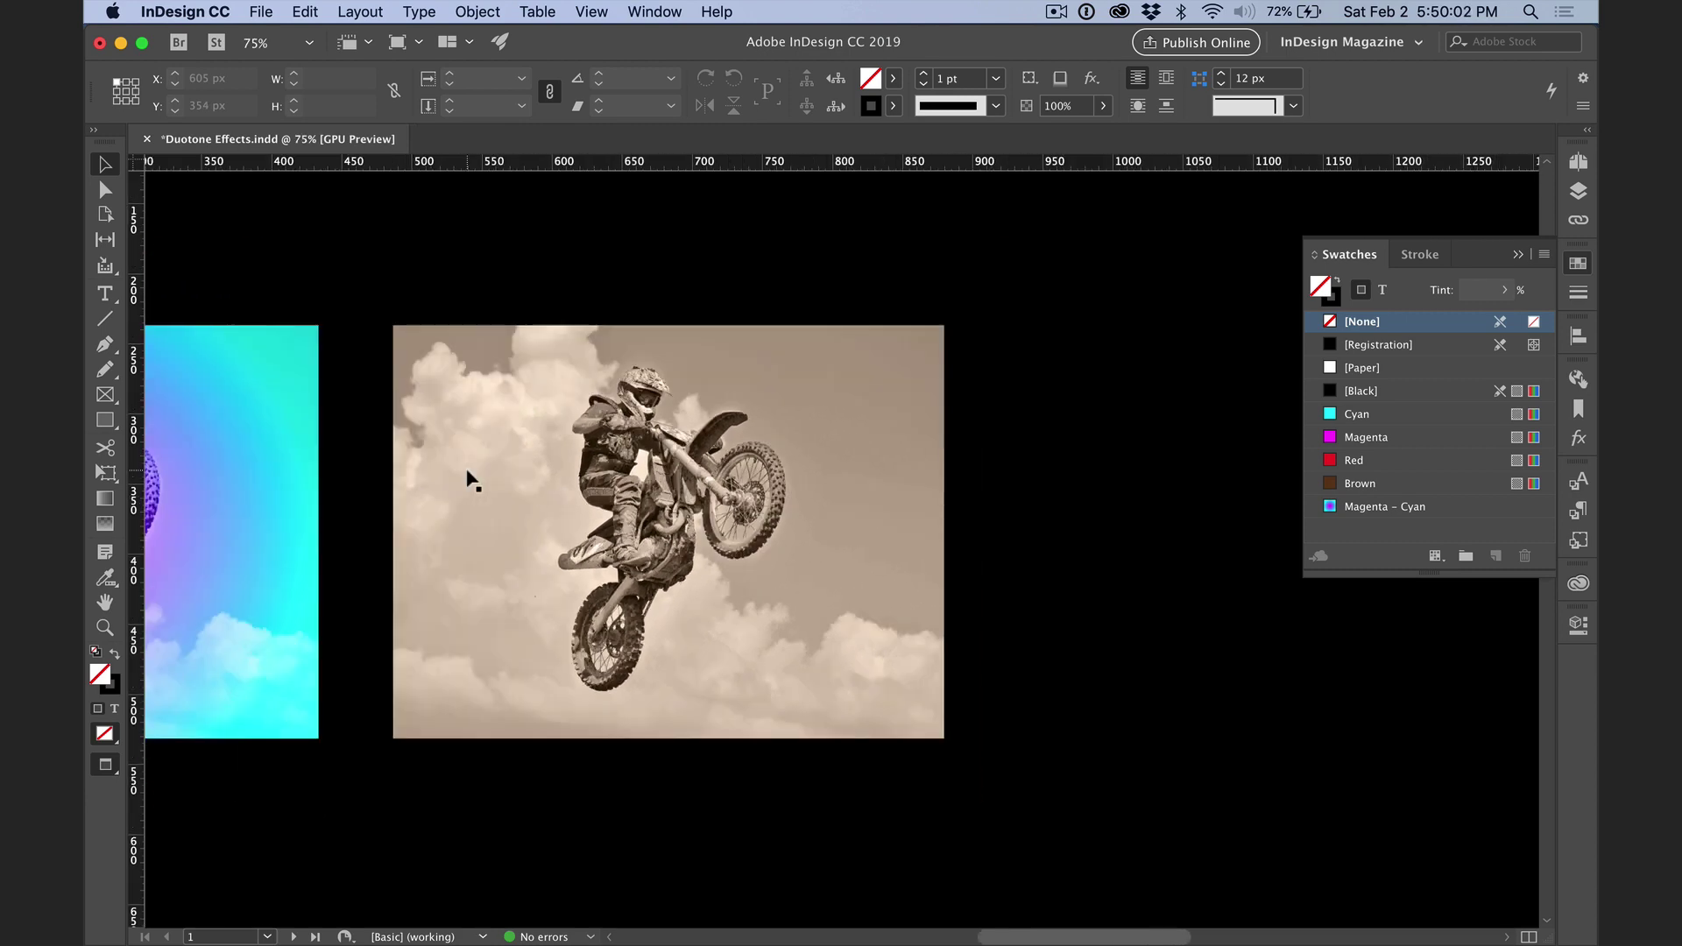
key("super+minus")
scroll(491, 486, "right", 5)
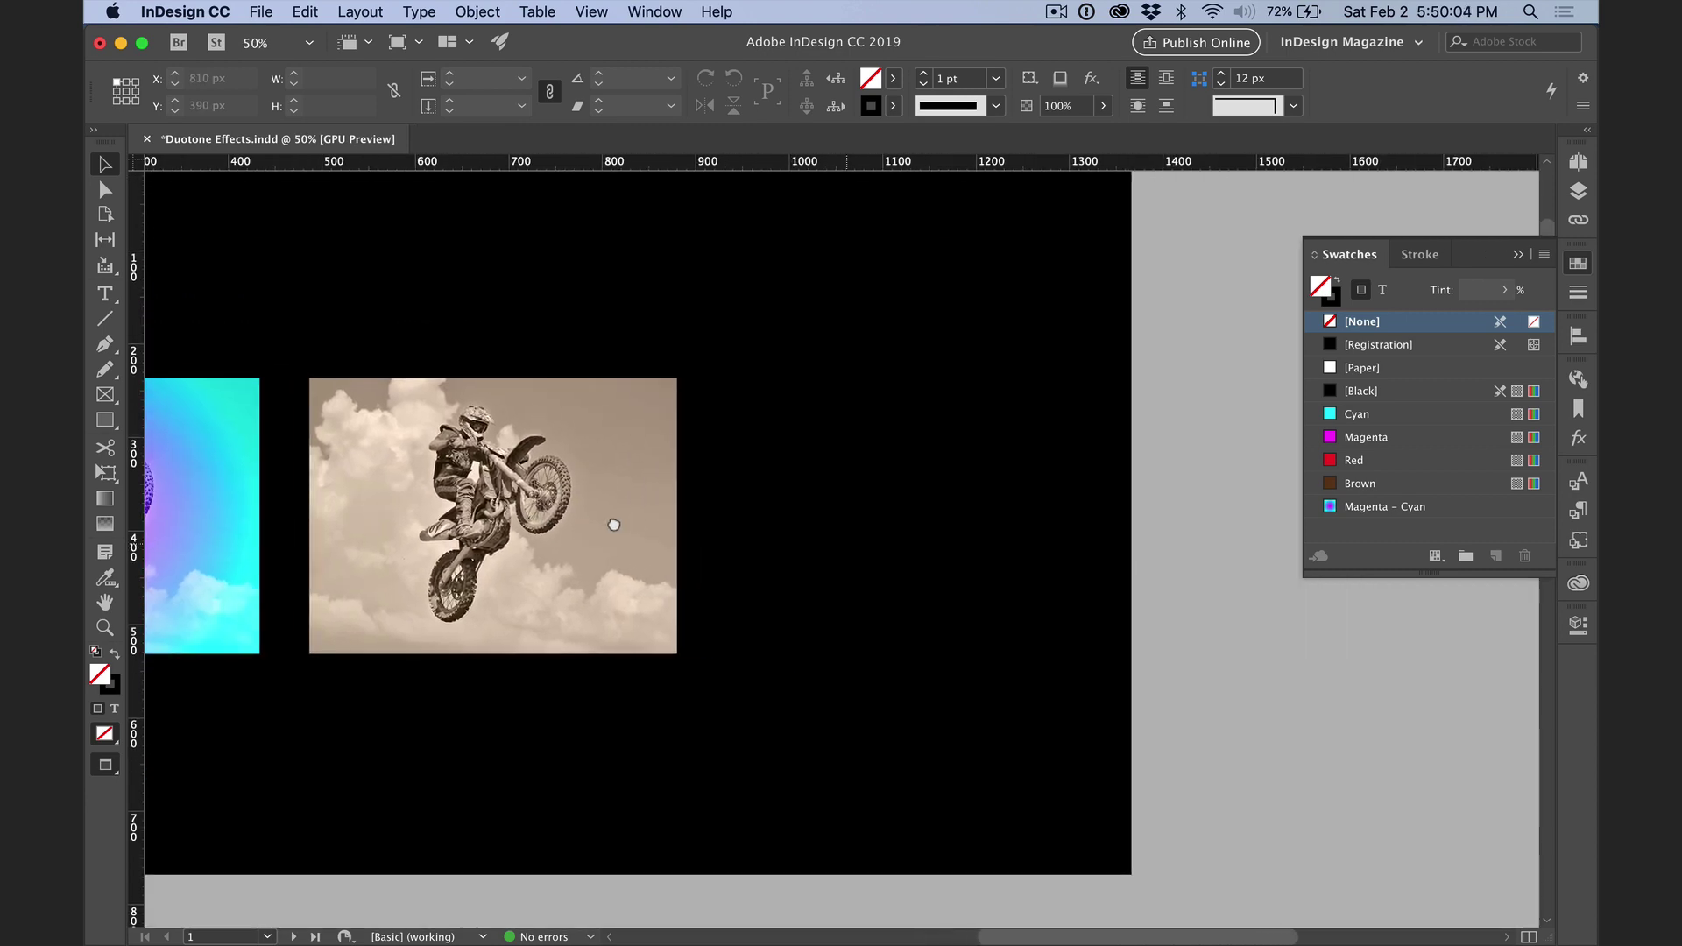
left_click(504, 488)
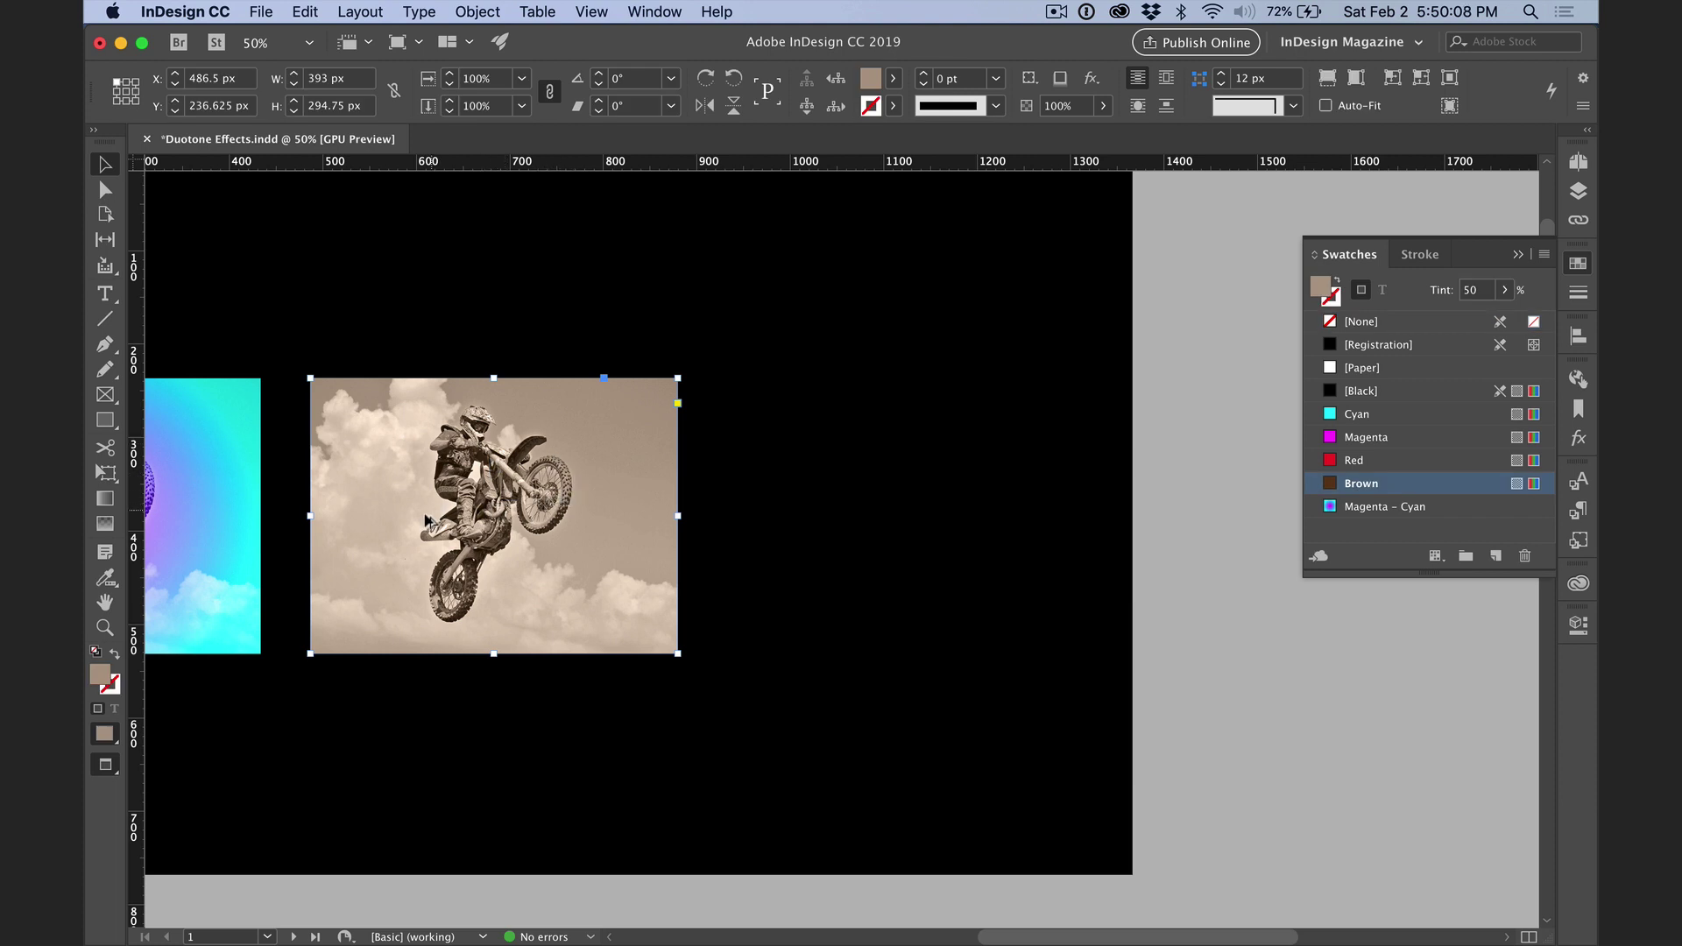
left_click_drag(424, 536, 841, 536)
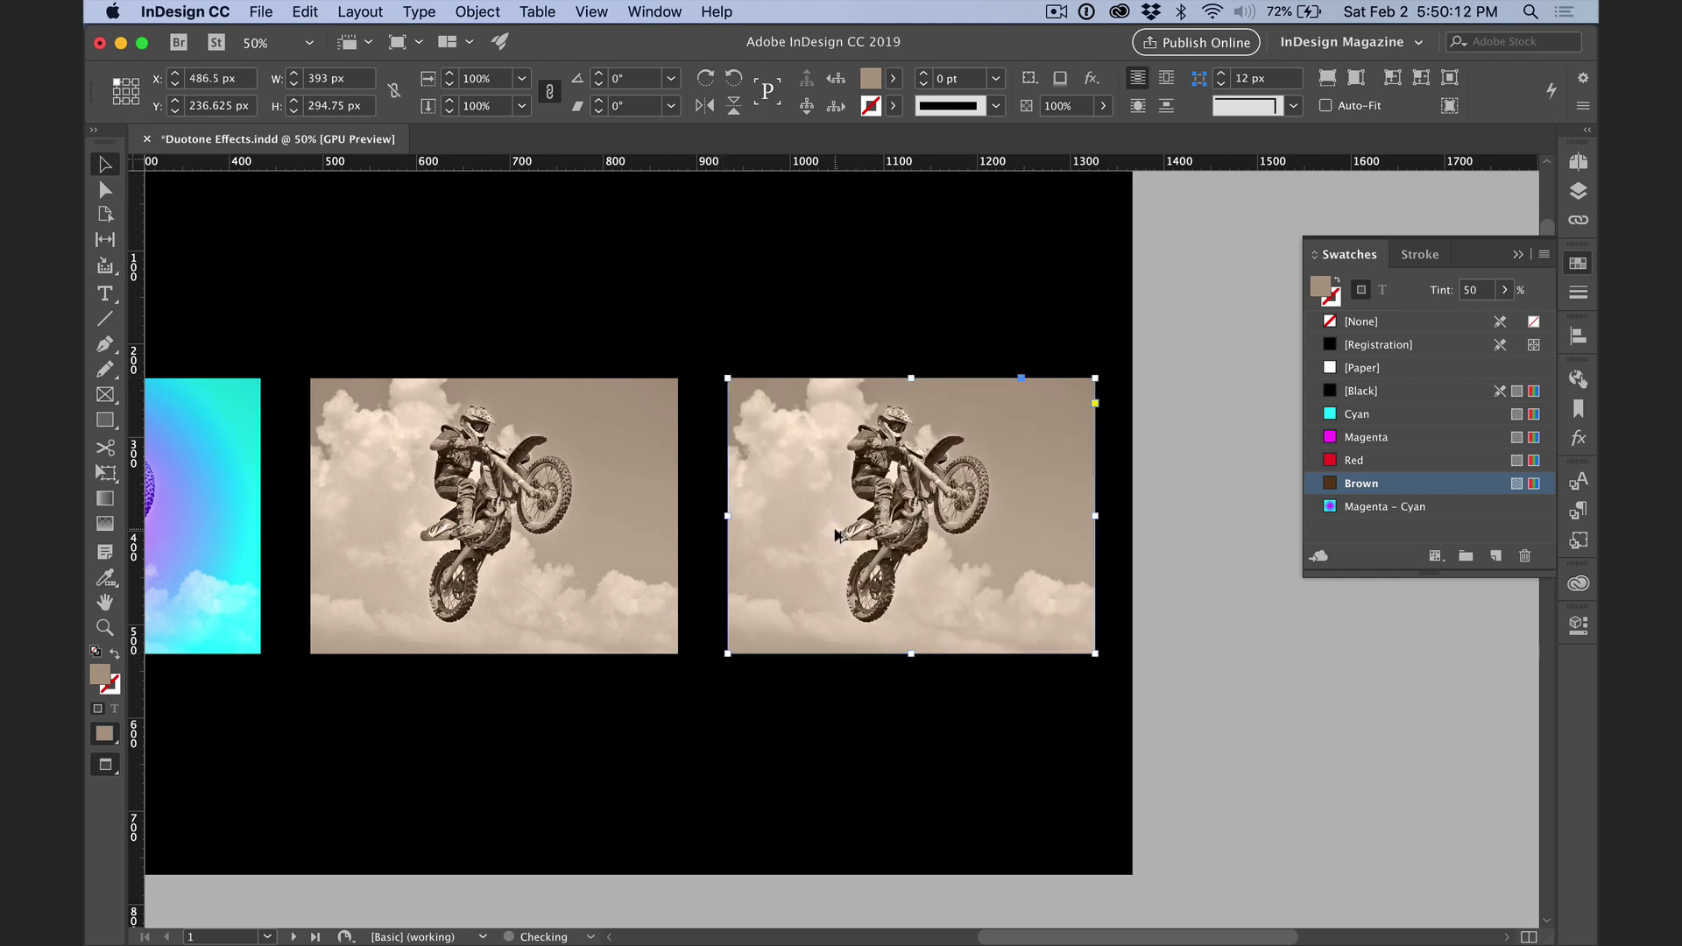
key("super+equal")
key("super+equal")
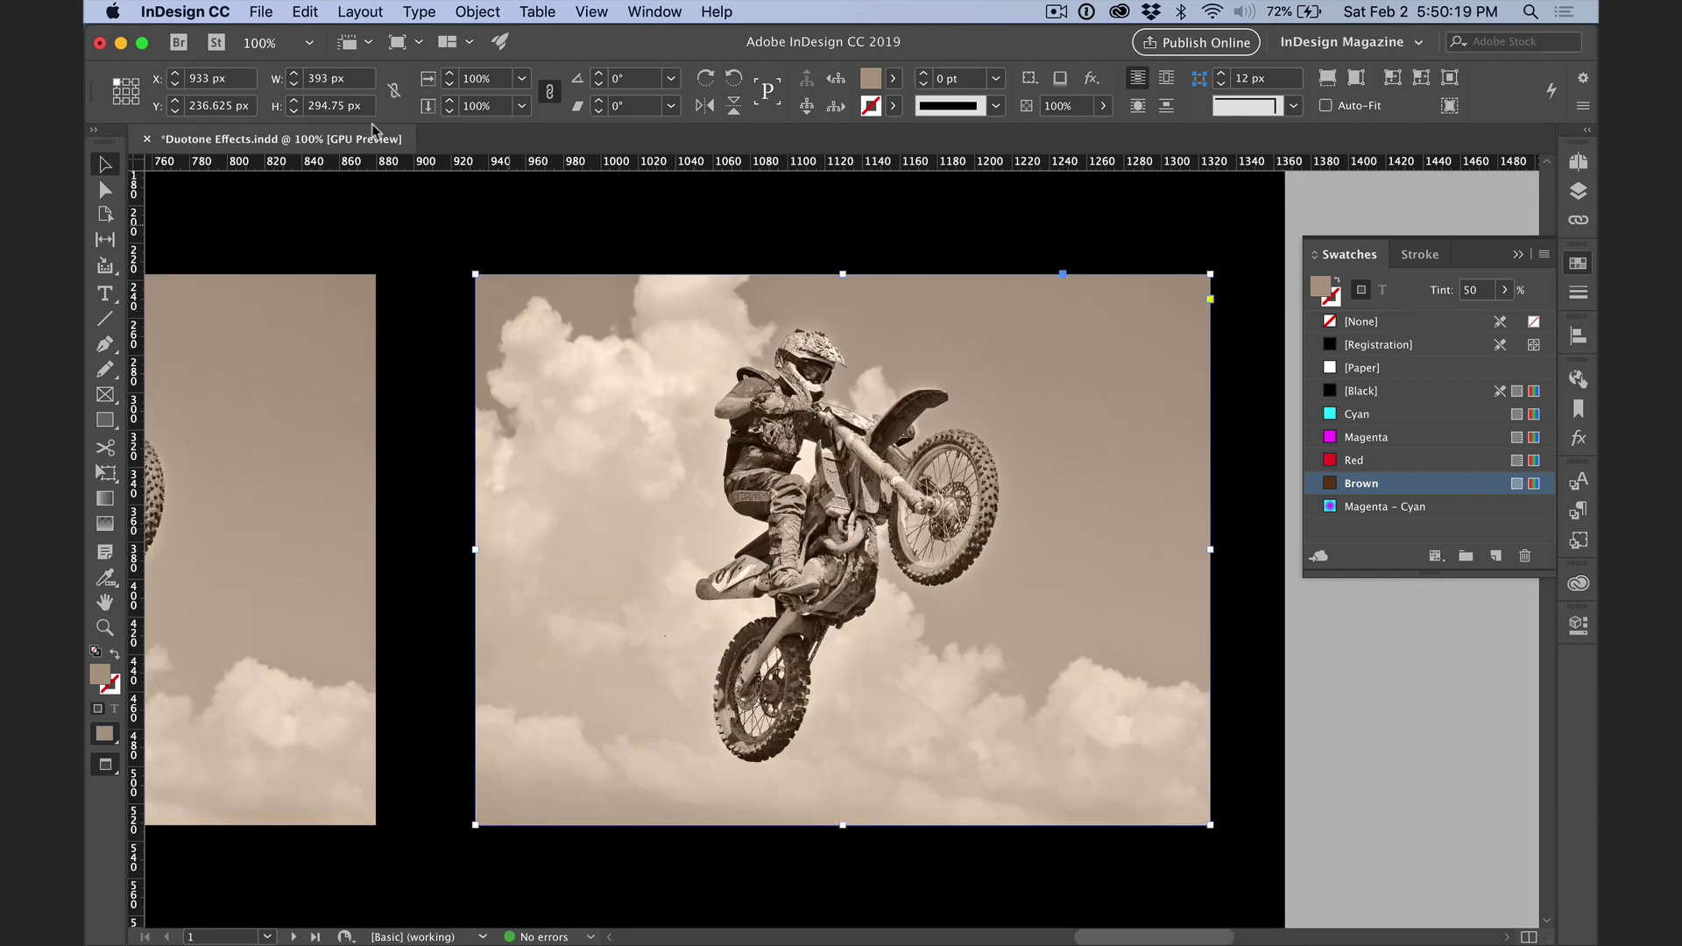
- Copy the duplicated sepia photo and use Edit > Paste in Place to stack it
left_click(305, 12)
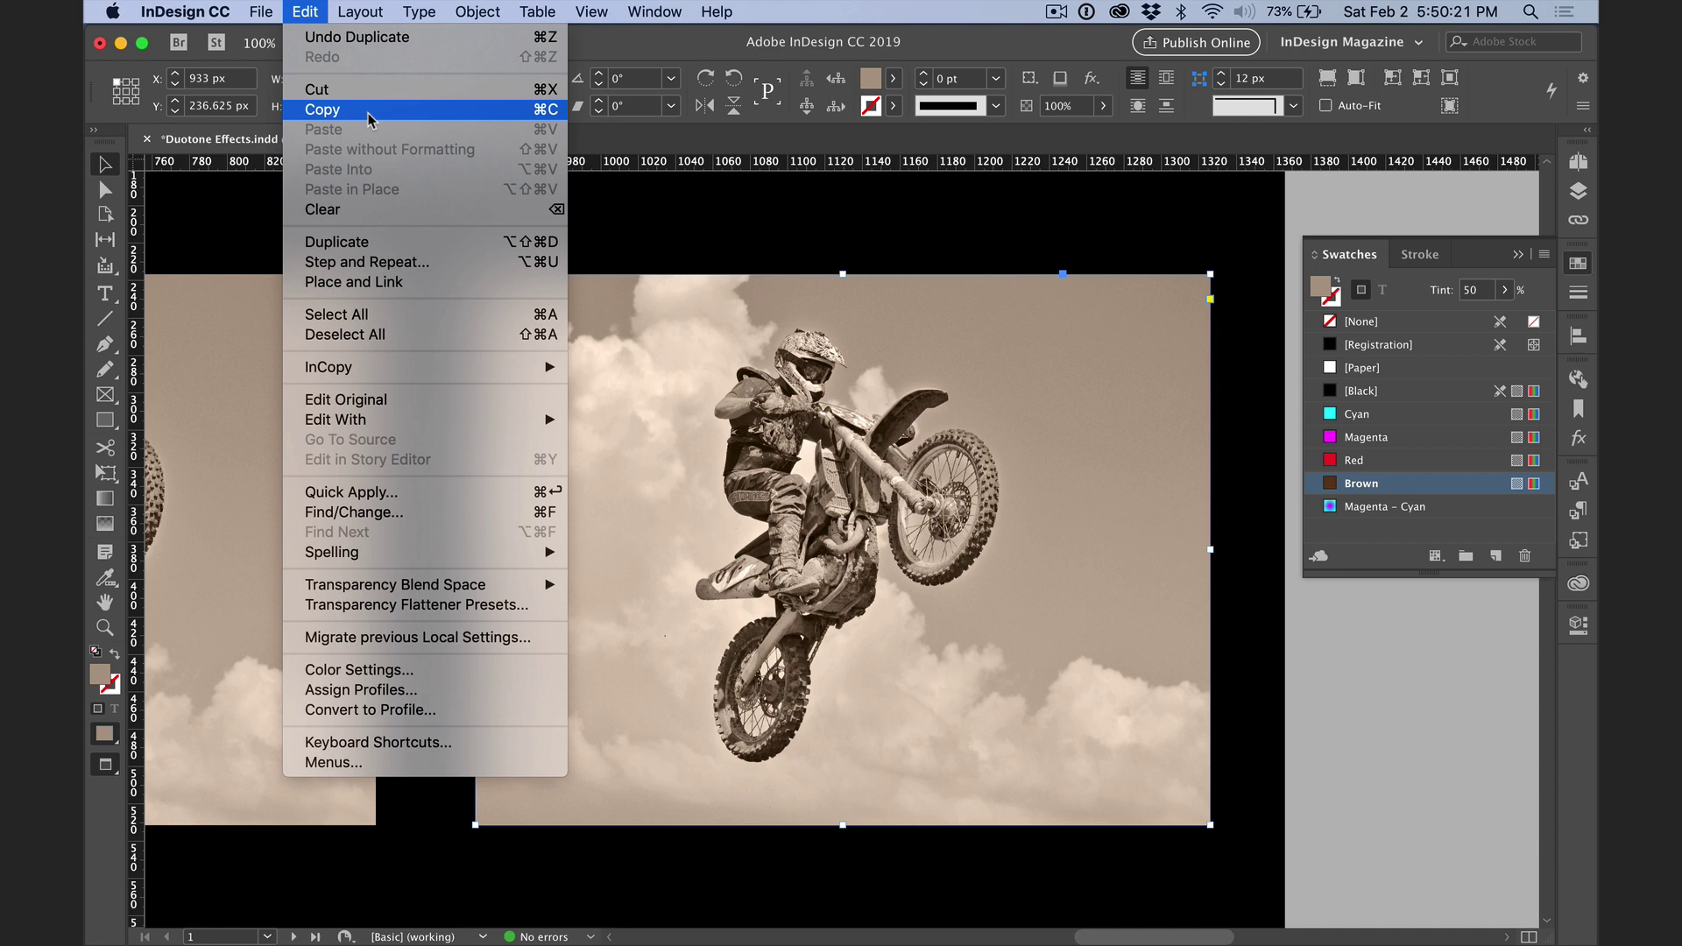
left_click(368, 113)
left_click(306, 12)
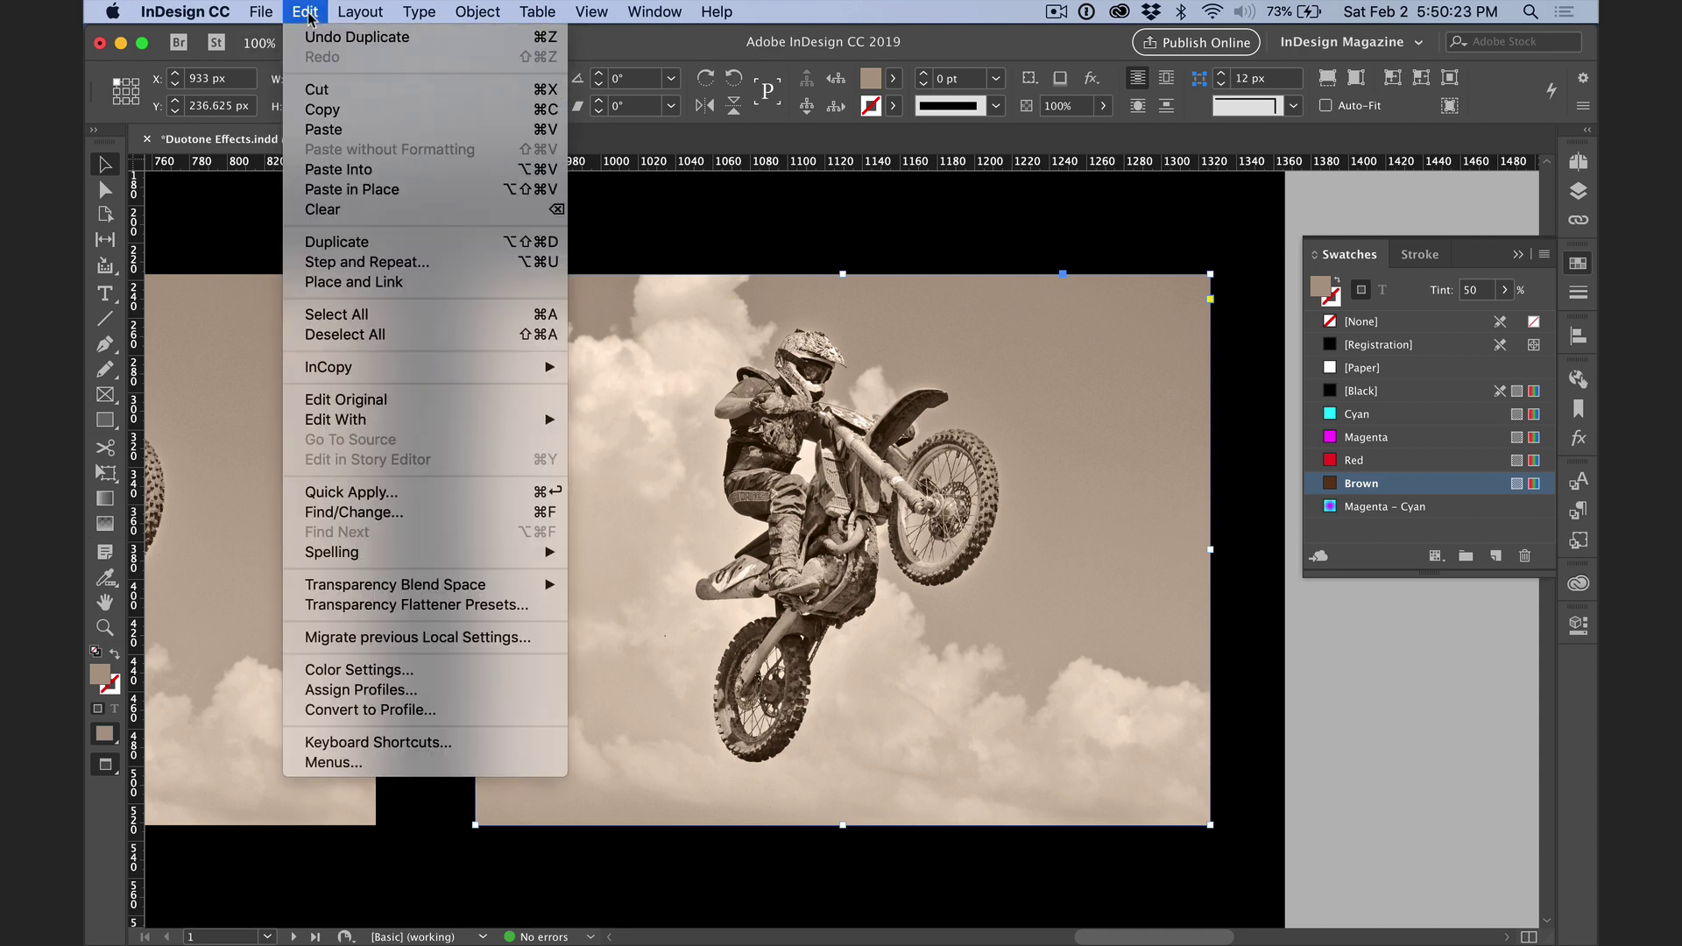
left_click(424, 190)
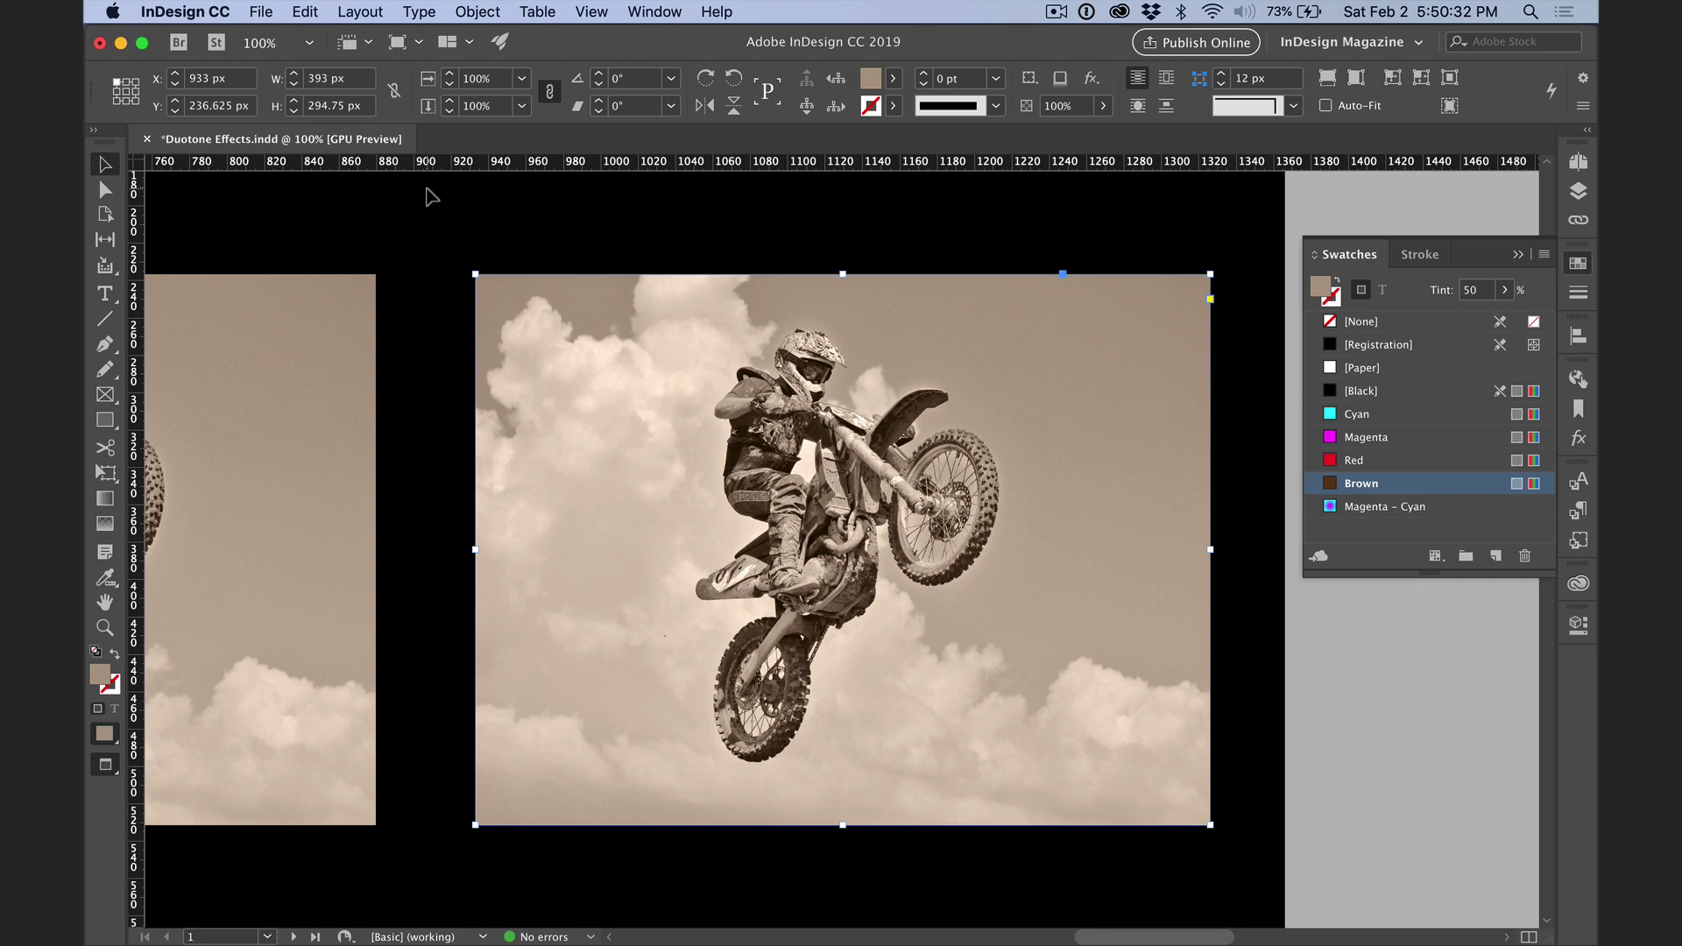
- Fill the top copy with 100% Red and set its blend mode to Color Dodge, after trying Color Burn
left_click(1394, 460)
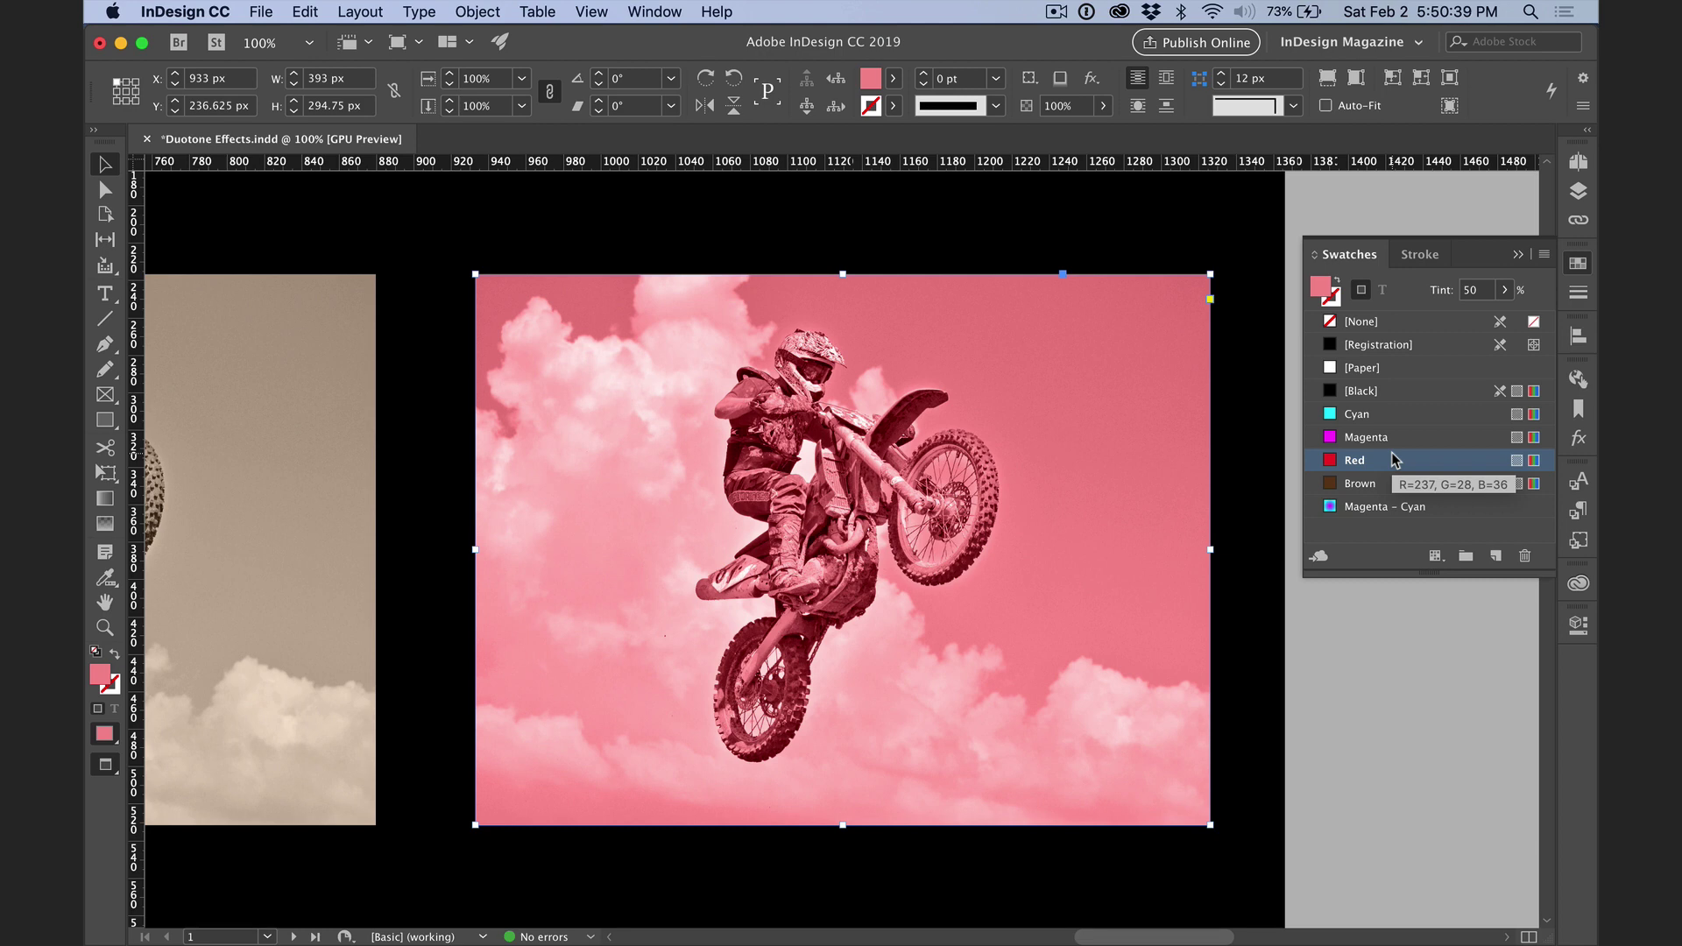
left_click(1330, 462)
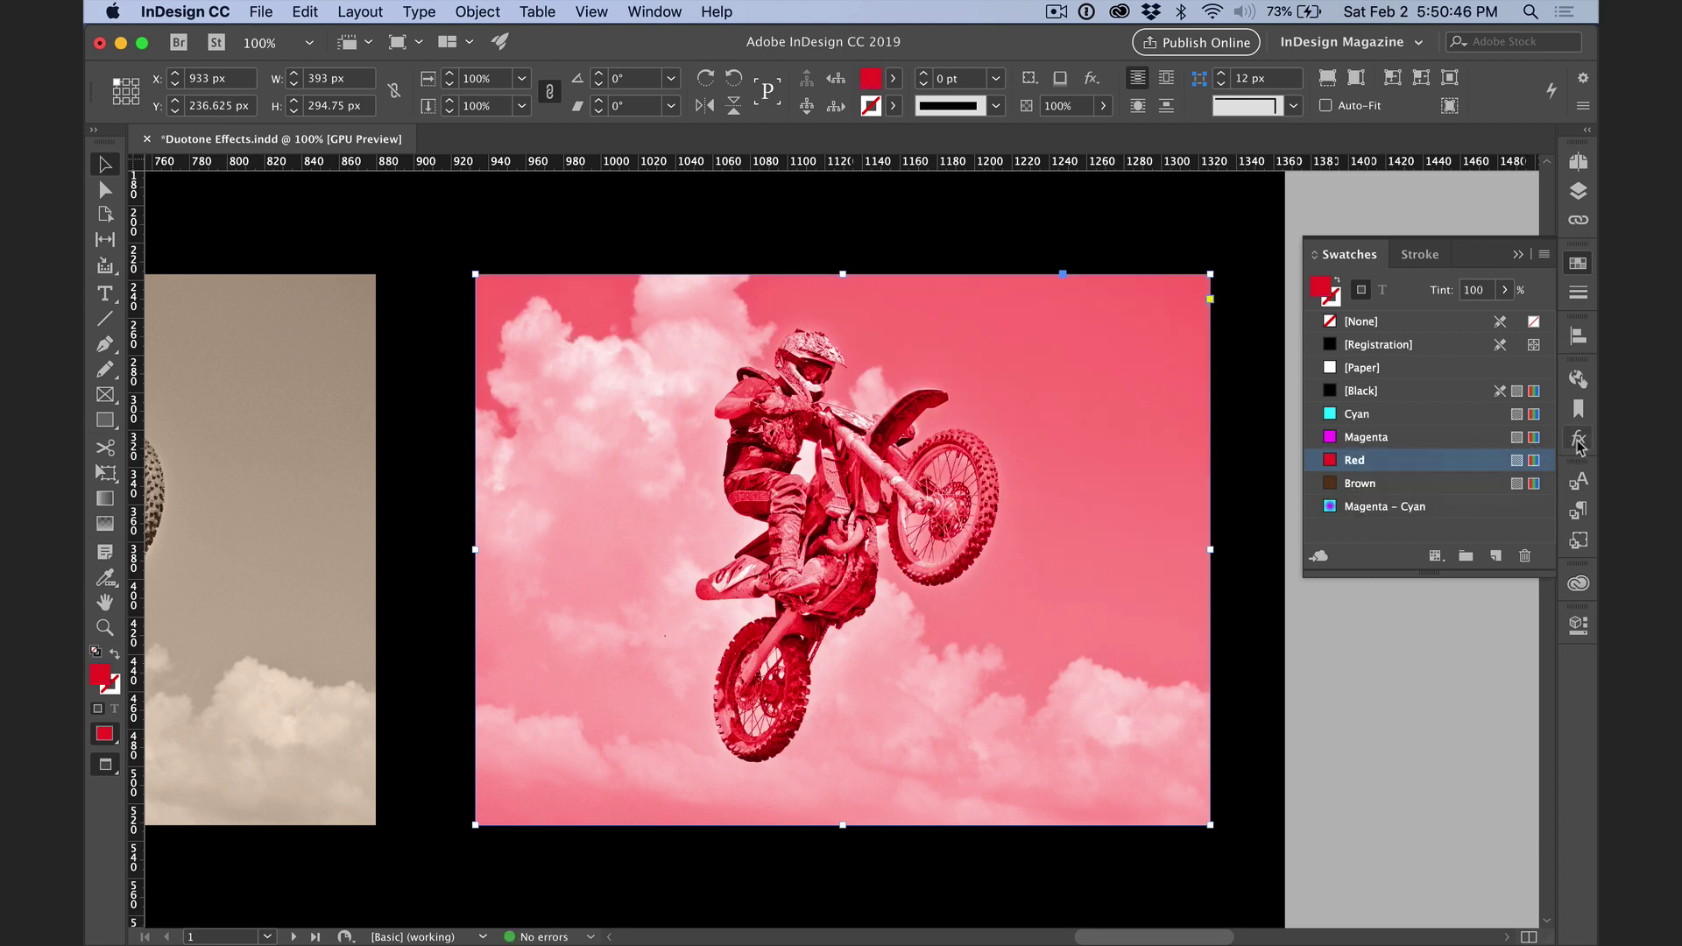
left_click(1578, 441)
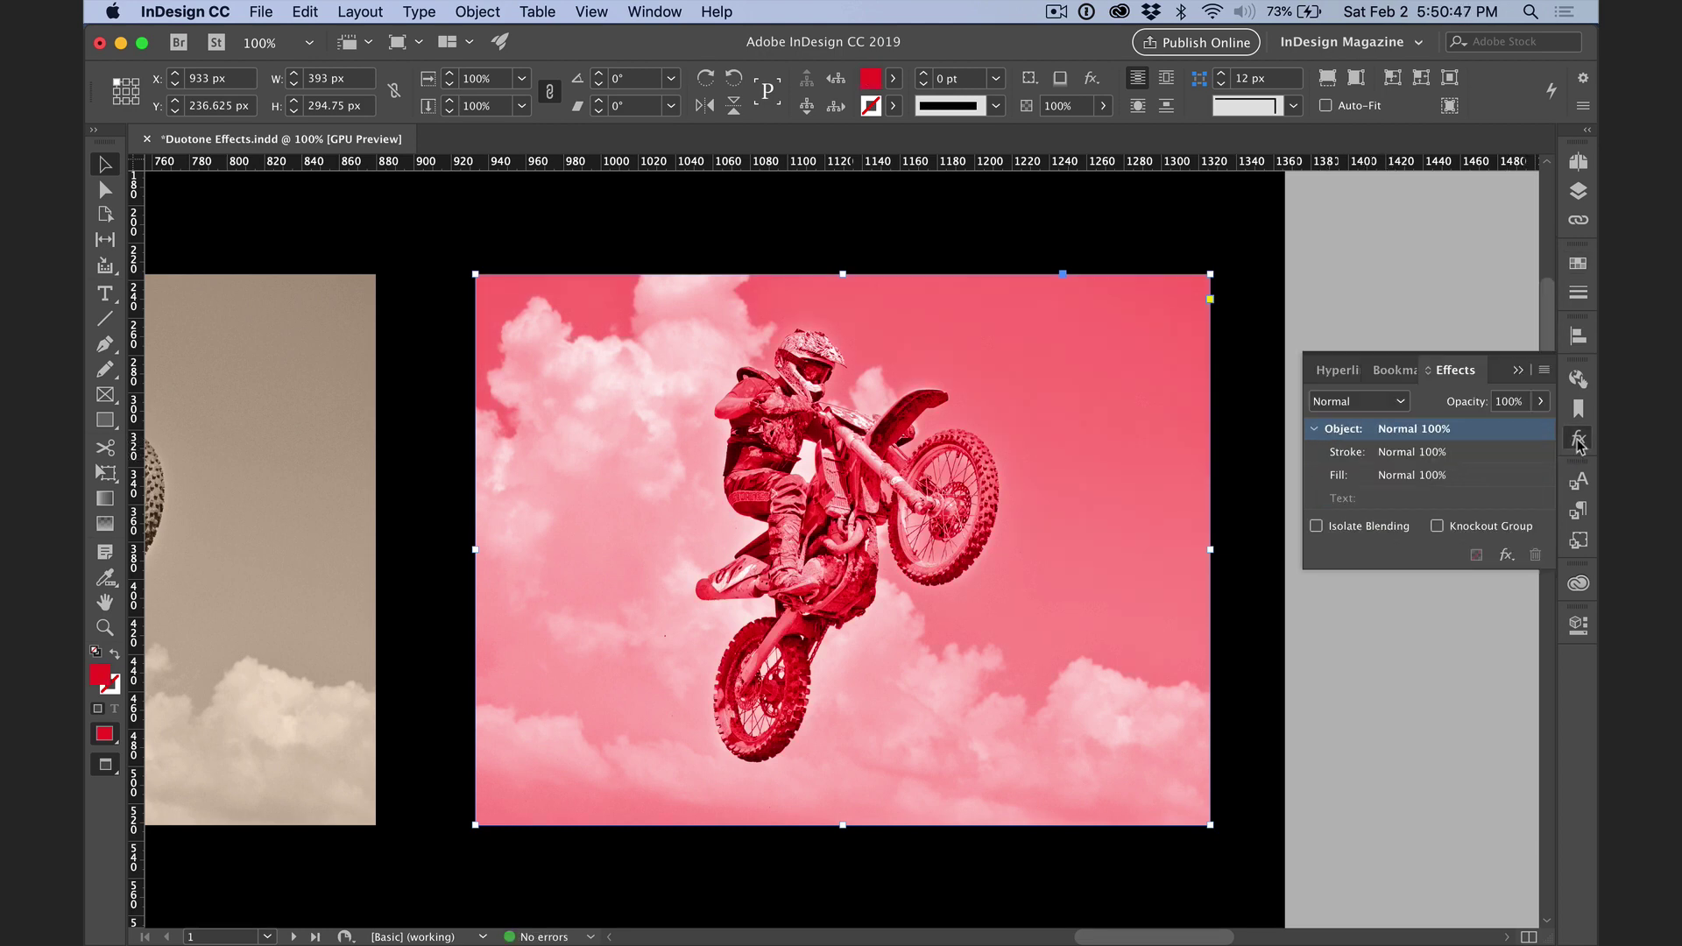
left_click(1381, 403)
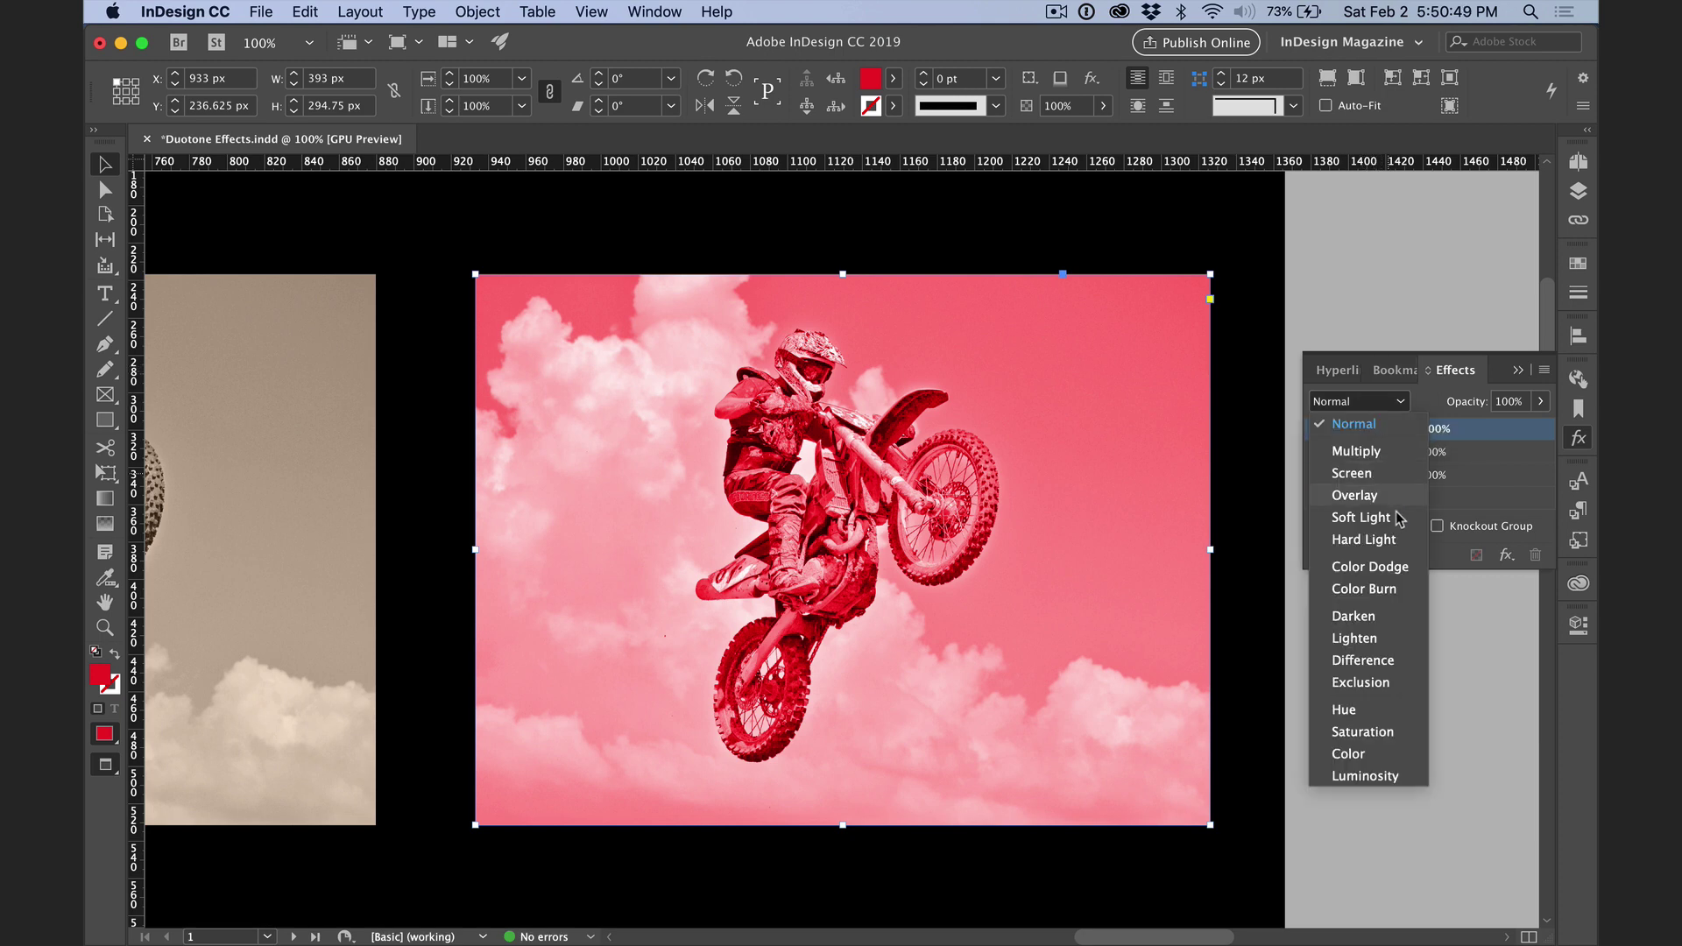
left_click(1406, 591)
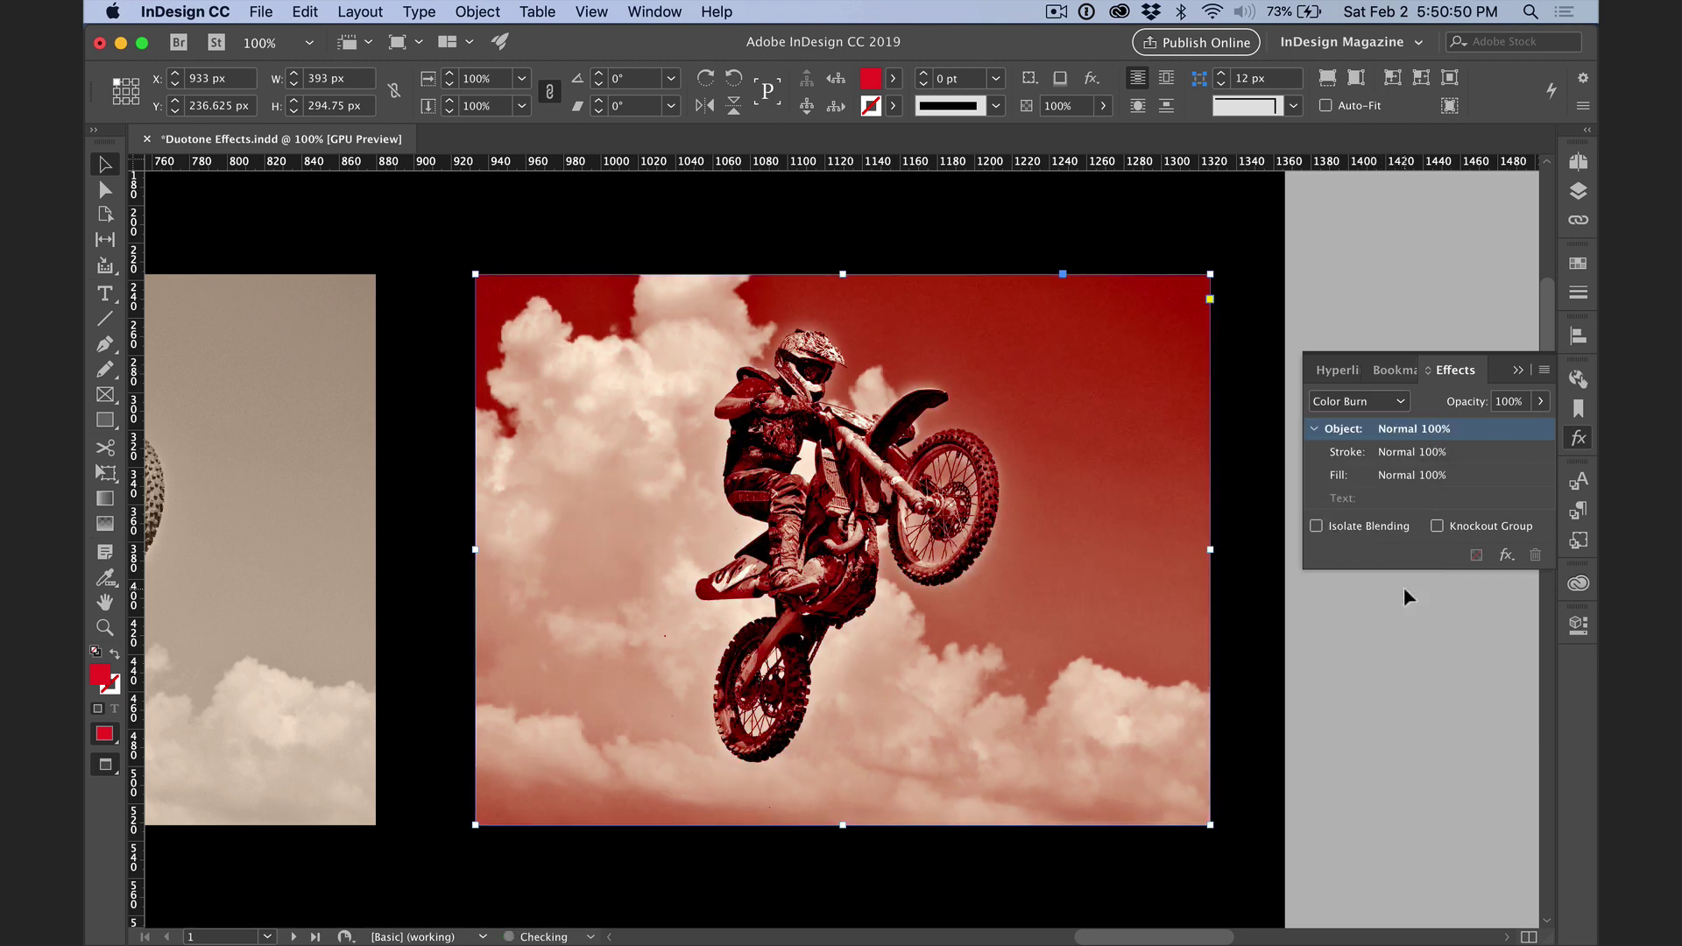
left_click(1384, 405)
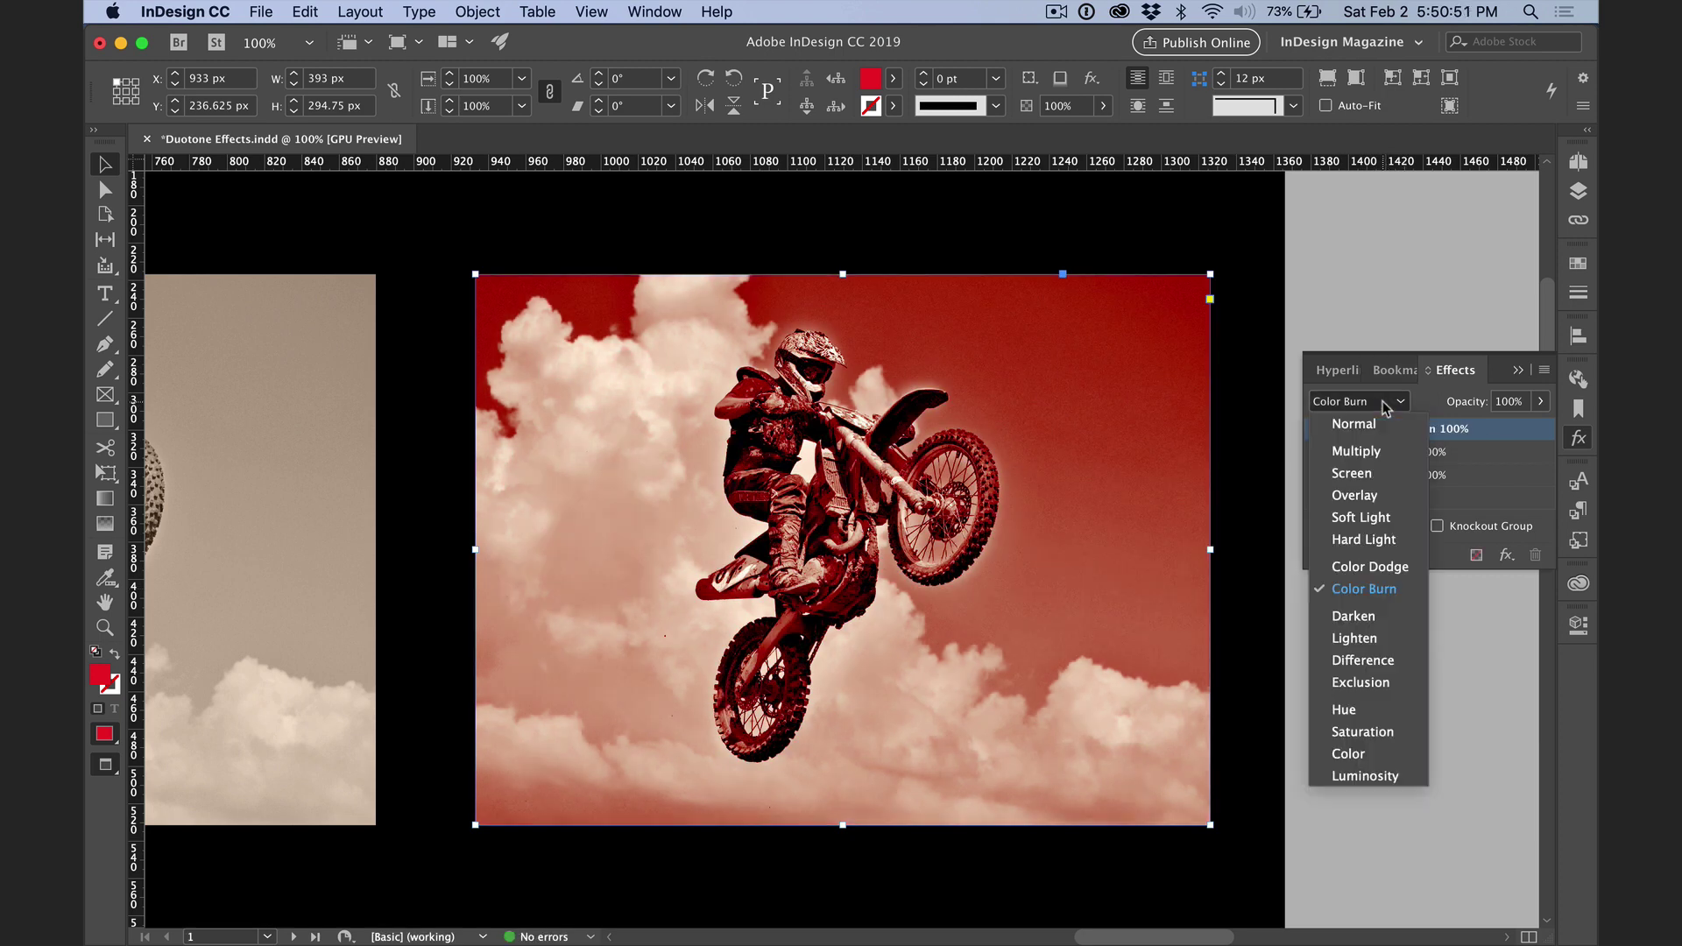
left_click(1417, 568)
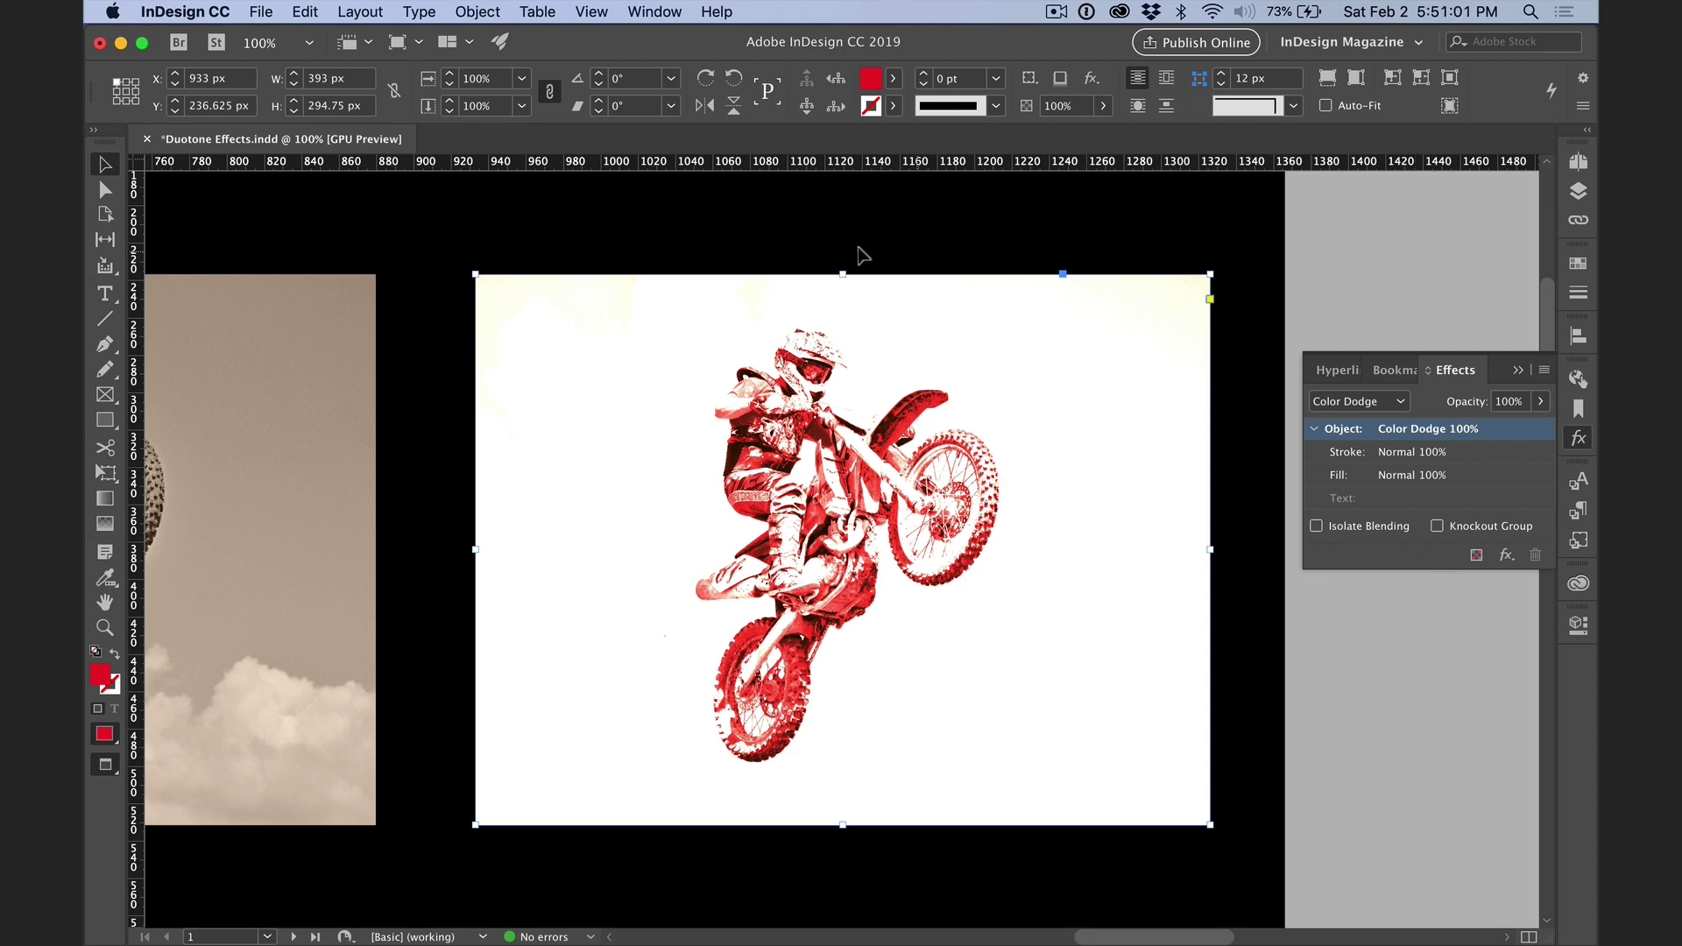
left_click_drag(844, 273, 845, 464)
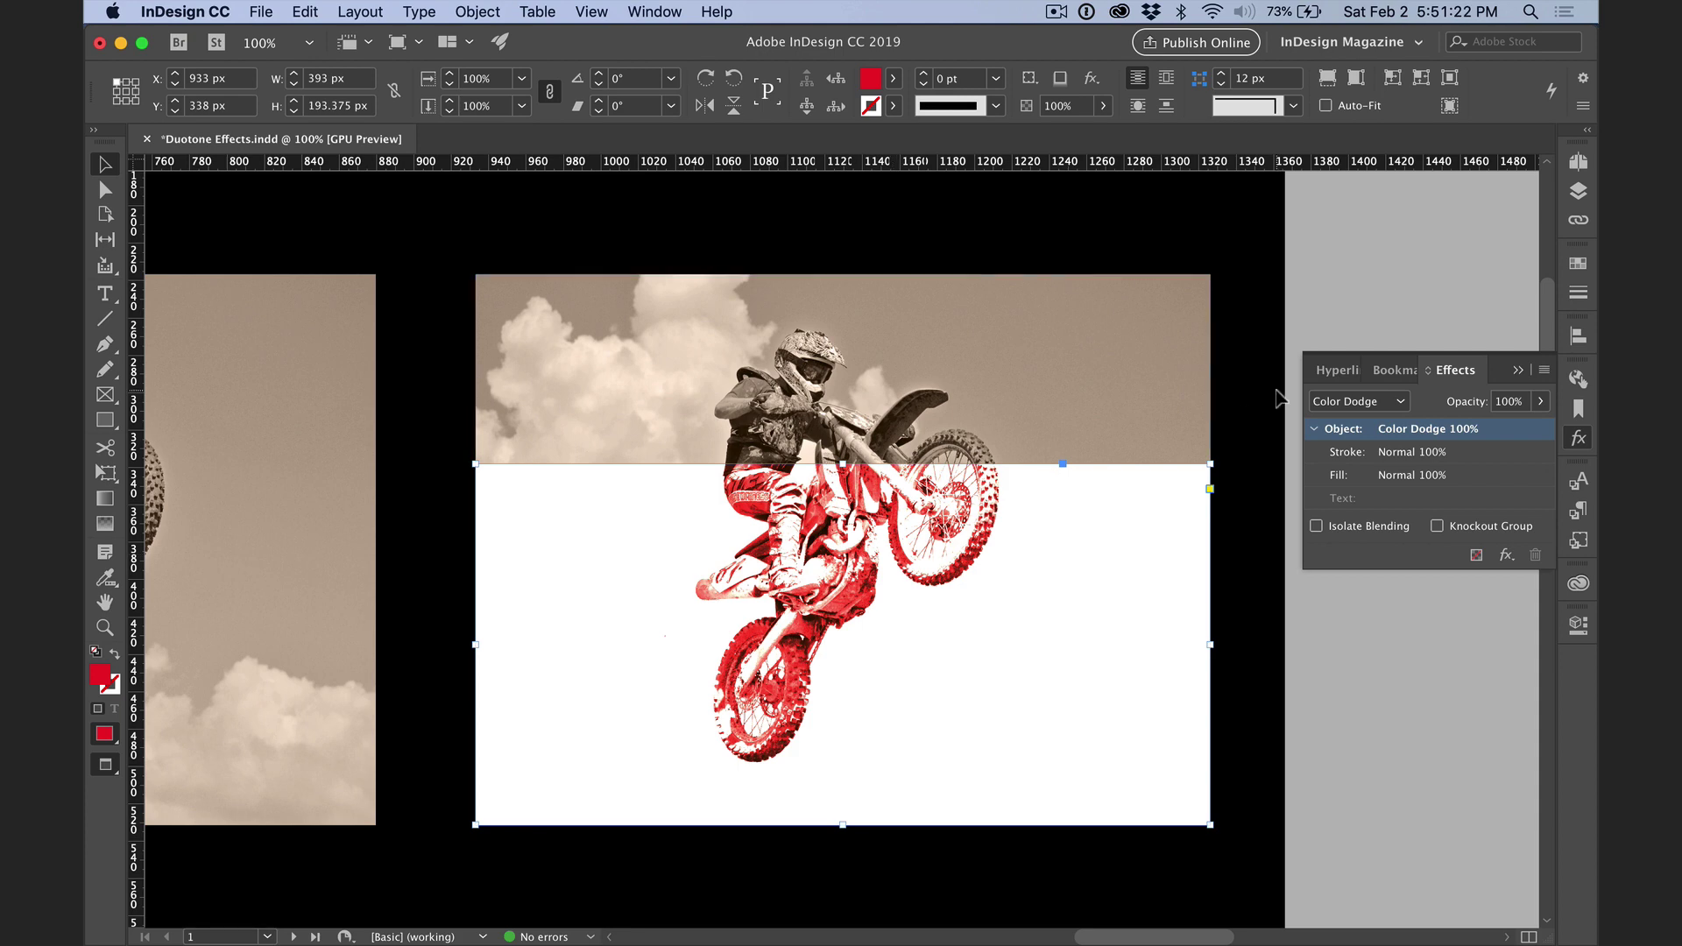
left_click(1578, 262)
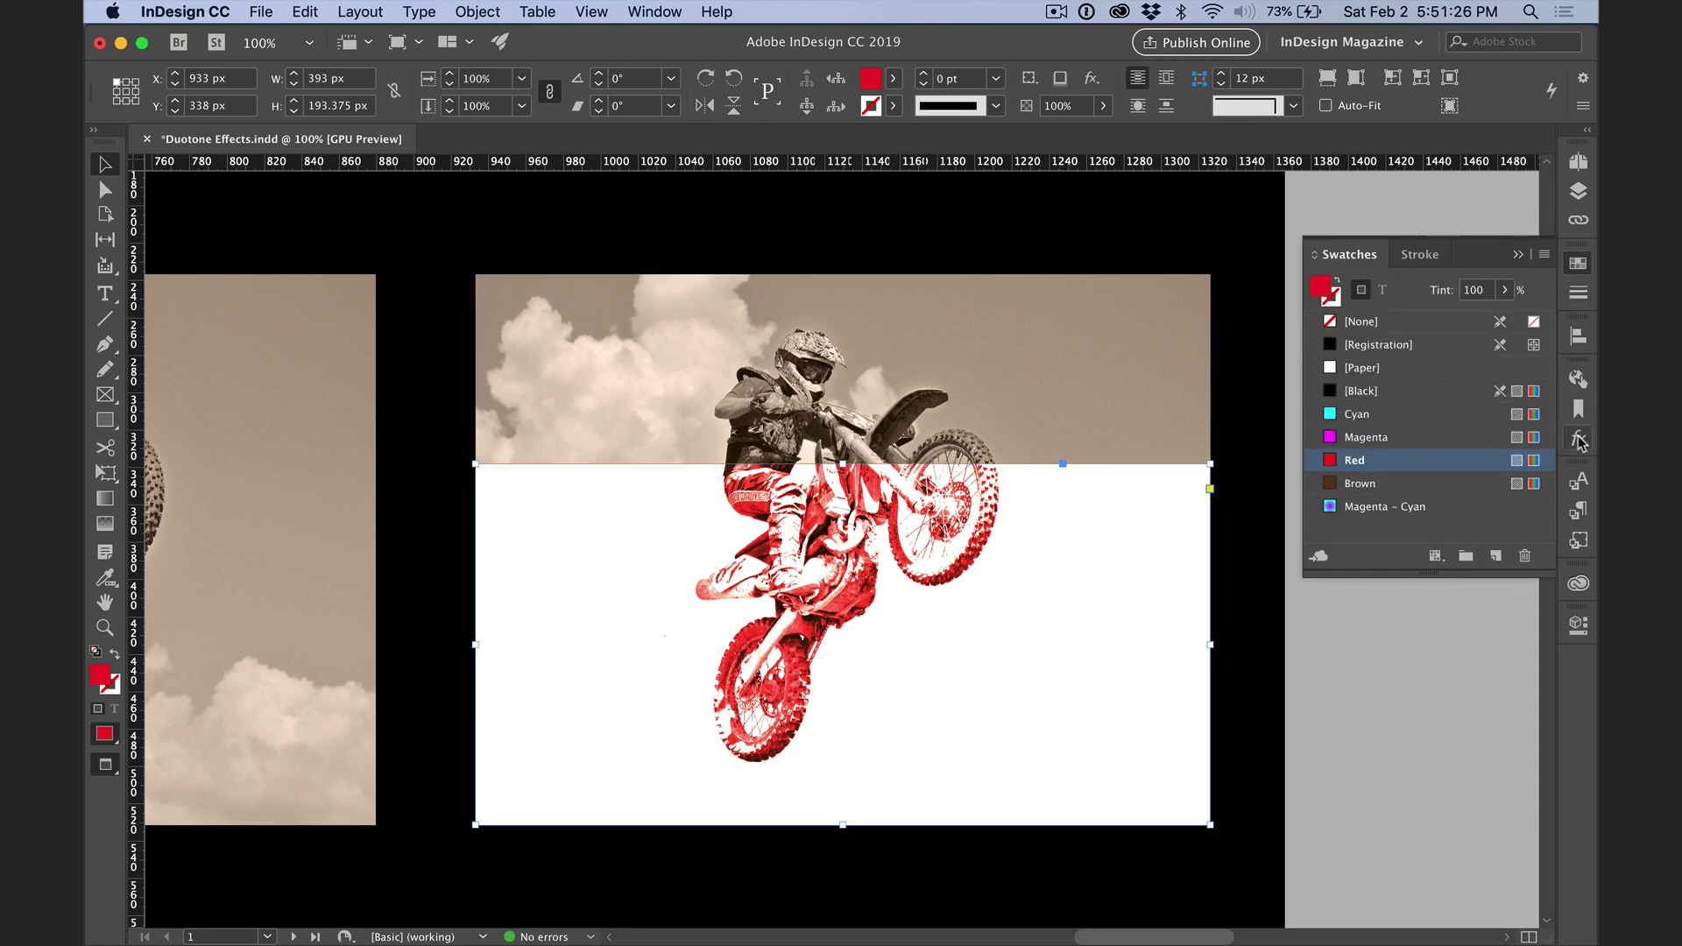
left_click(1578, 435)
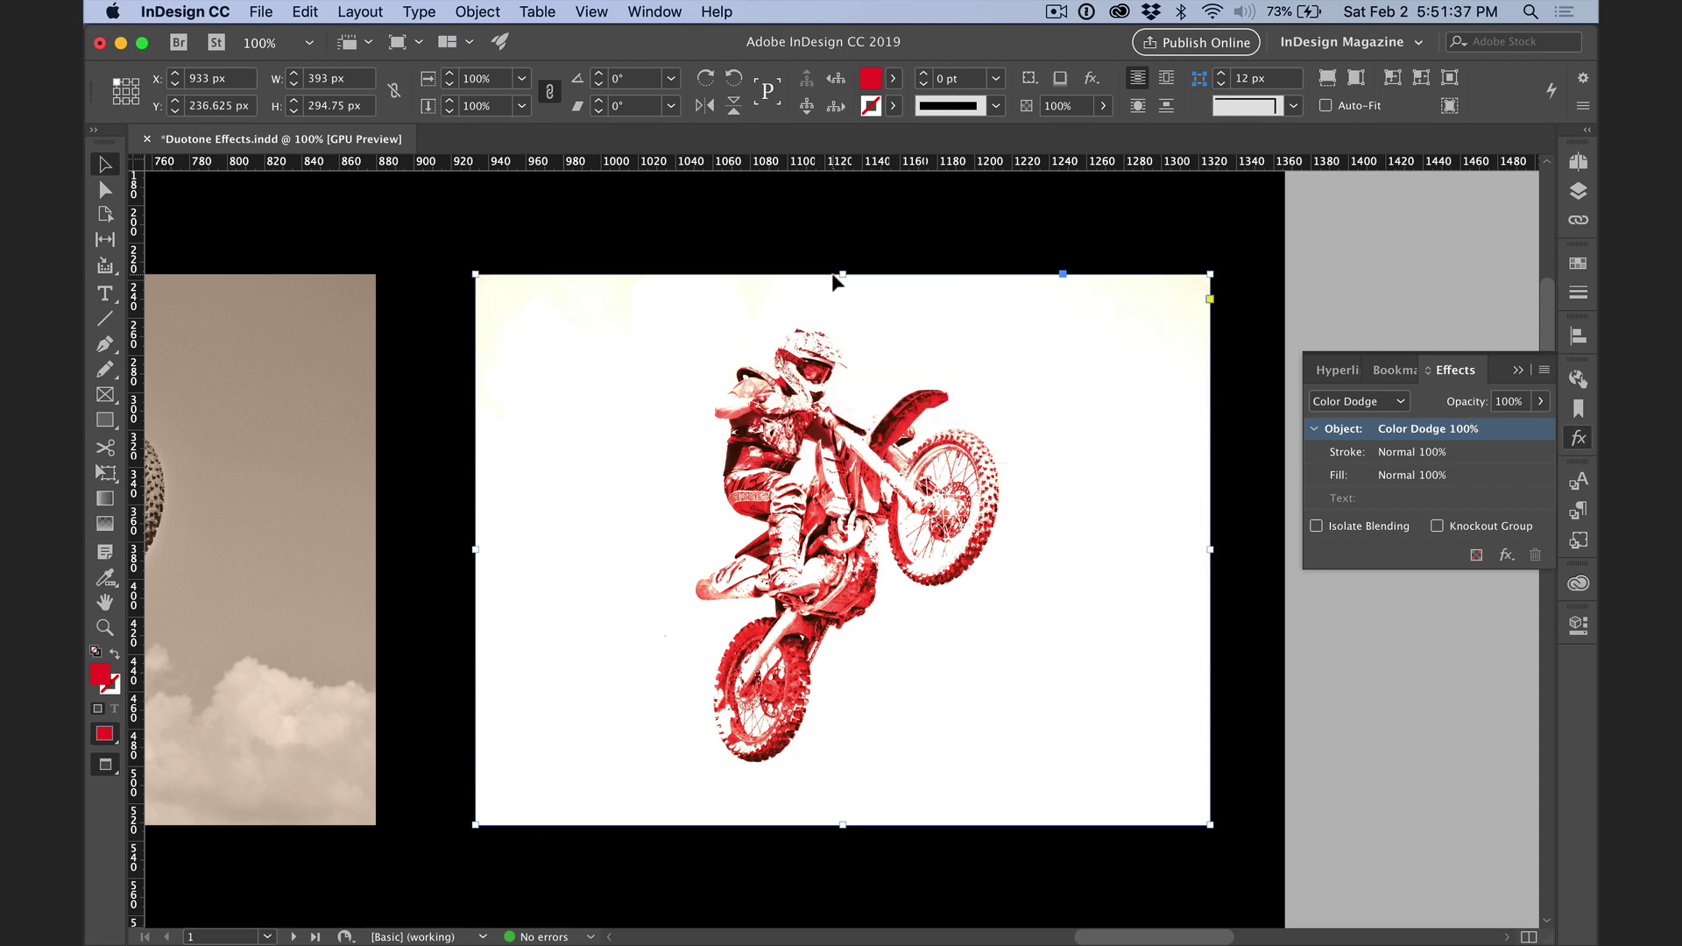